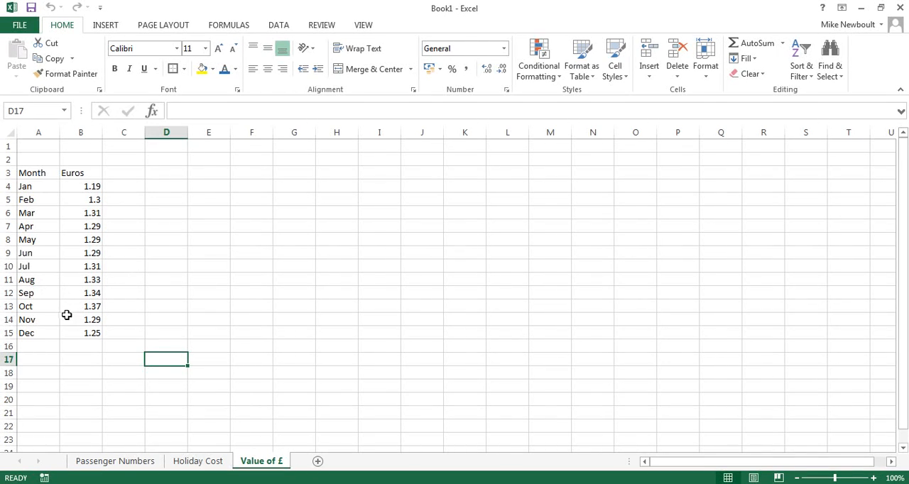
Insert a recommended Line chart from the month and euro values in A4:B15
drag(25, 188, 85, 333)
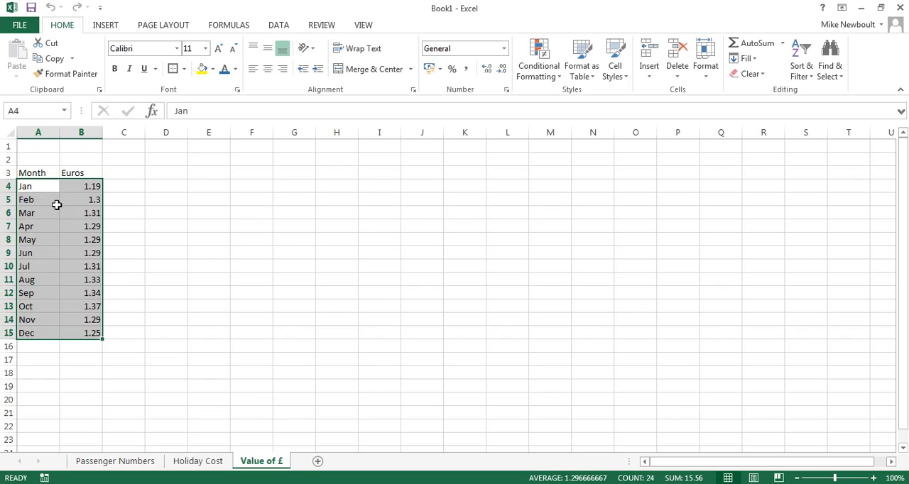
click(104, 27)
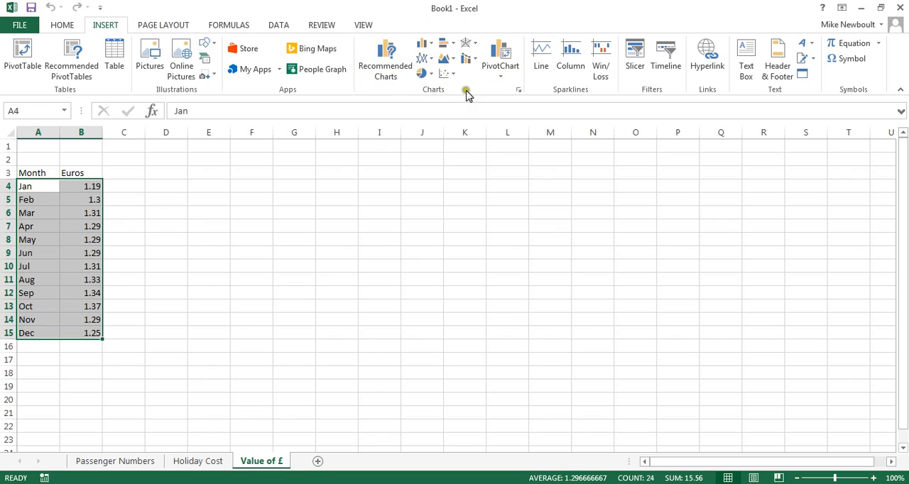
click(384, 59)
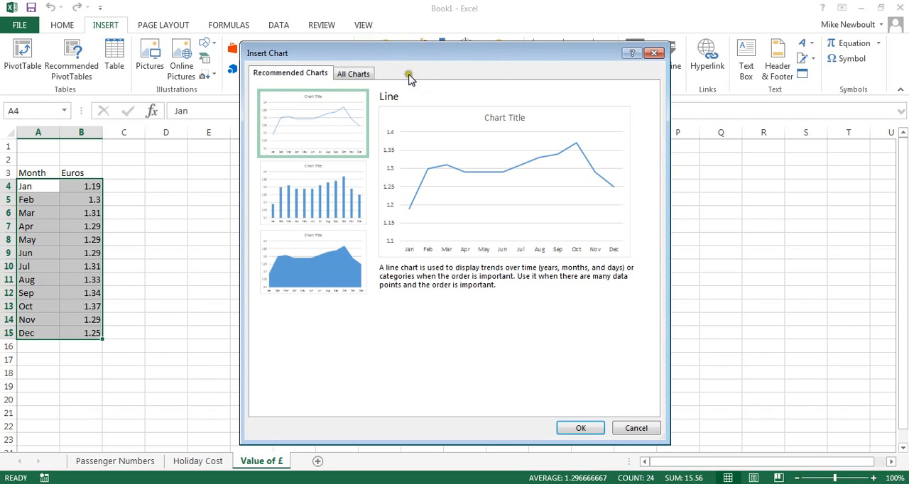
click(320, 192)
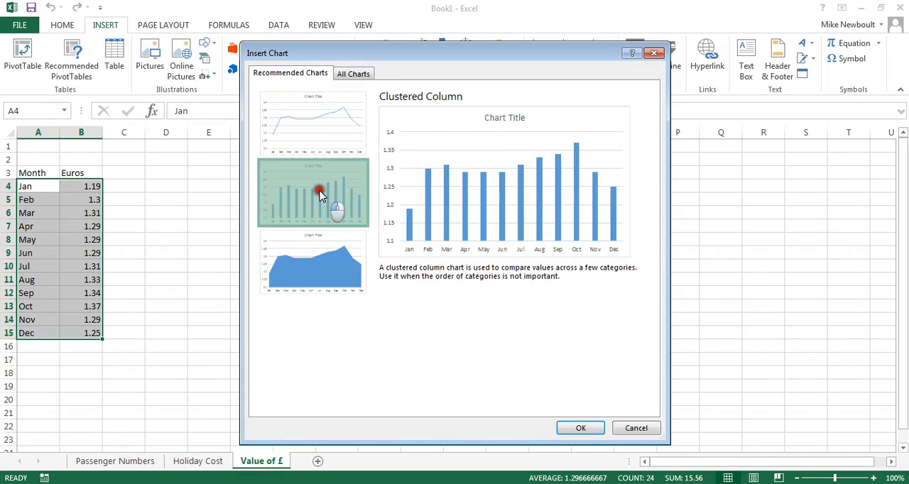
click(316, 255)
click(302, 131)
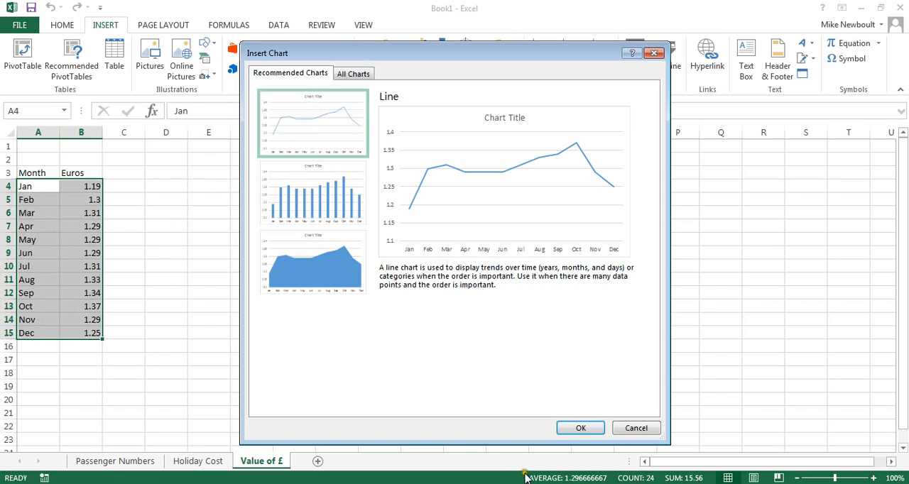
click(580, 429)
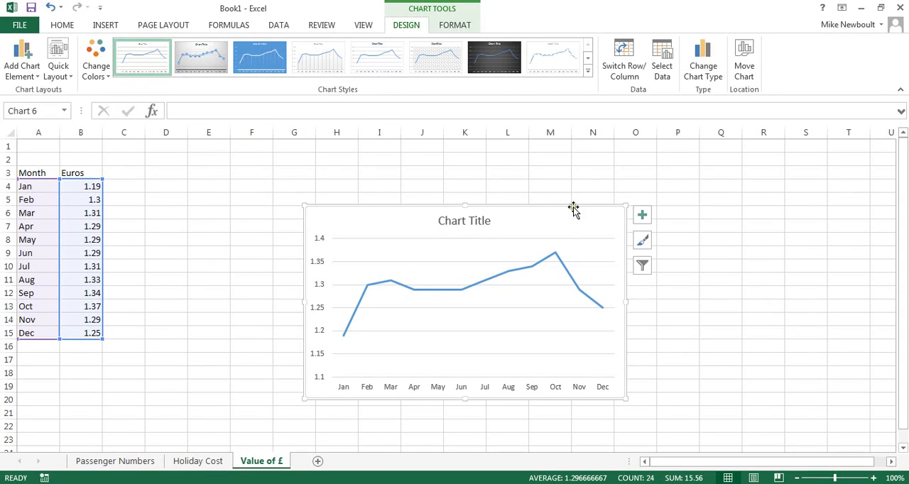
click(457, 224)
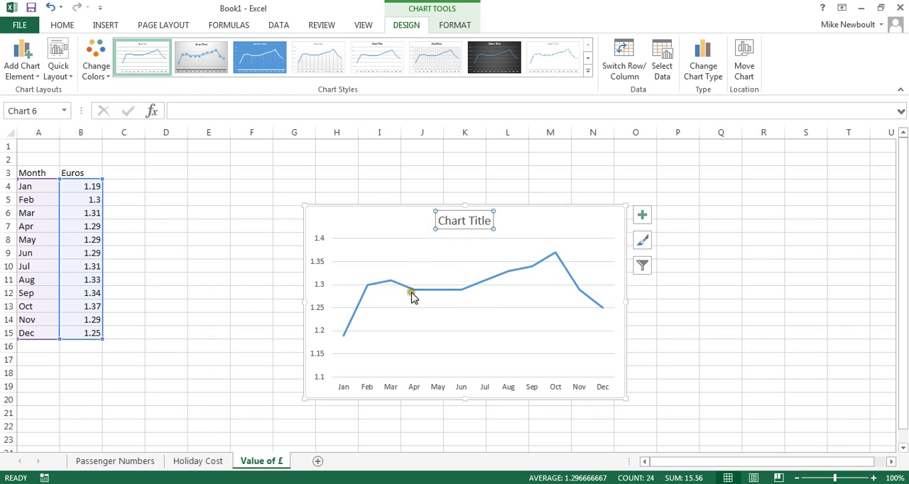
click(452, 293)
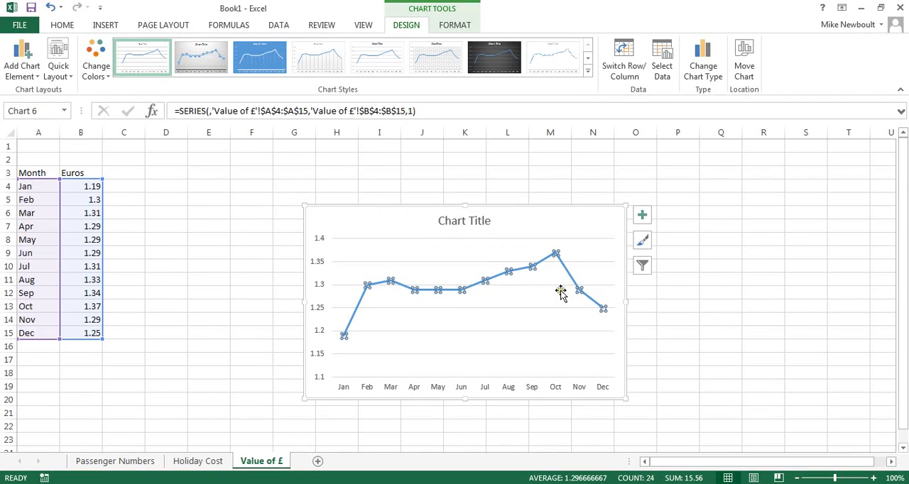
click(554, 210)
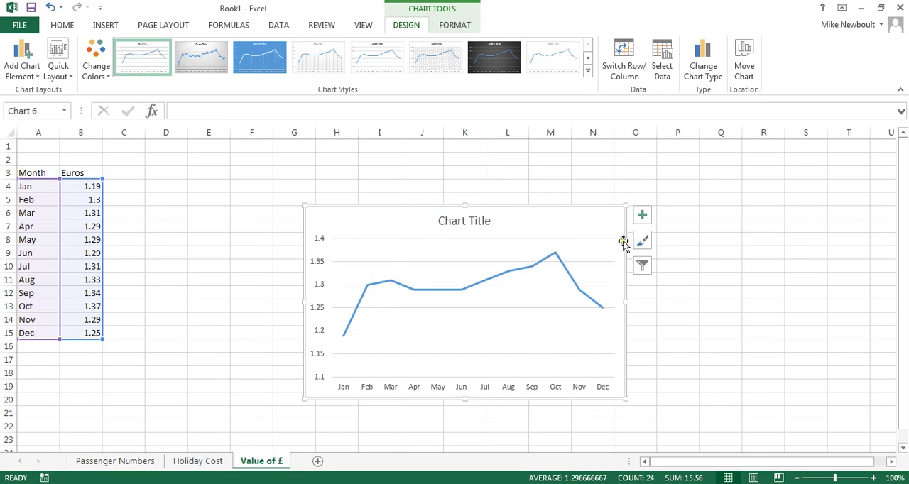
Move the line chart to a new sheet named "Euros to £1"
right_click(582, 210)
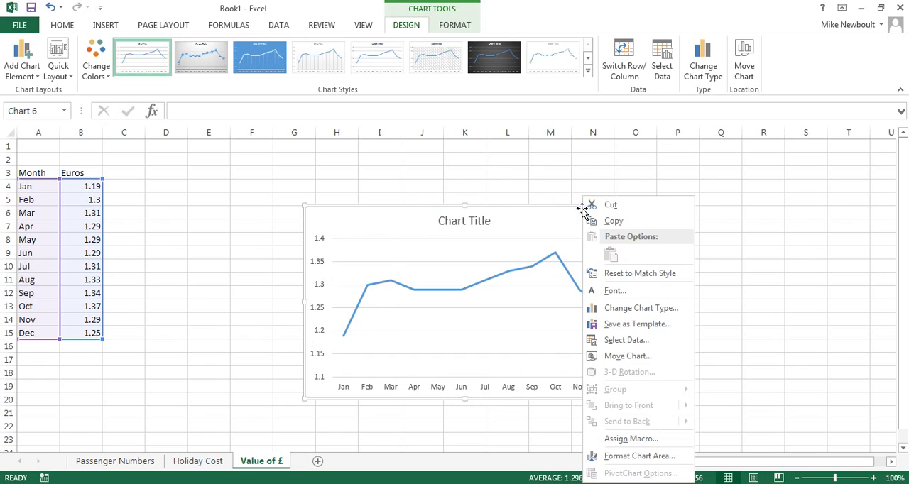
click(627, 357)
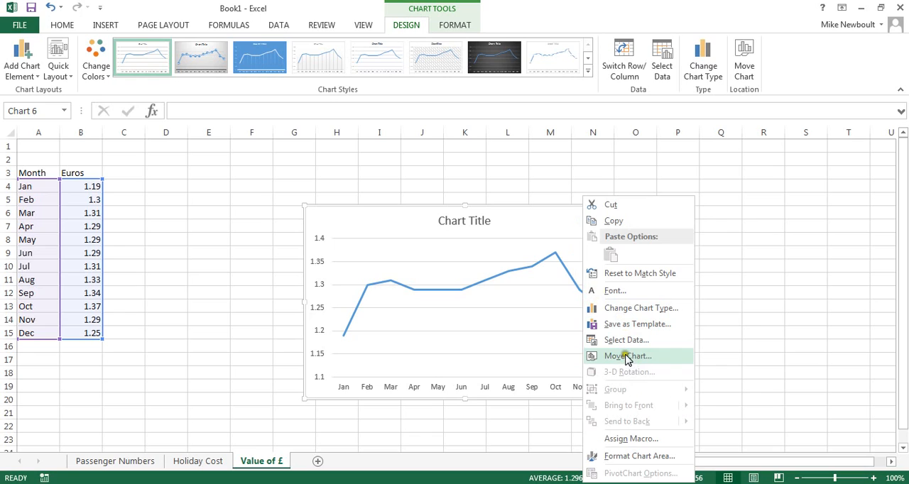
click(627, 357)
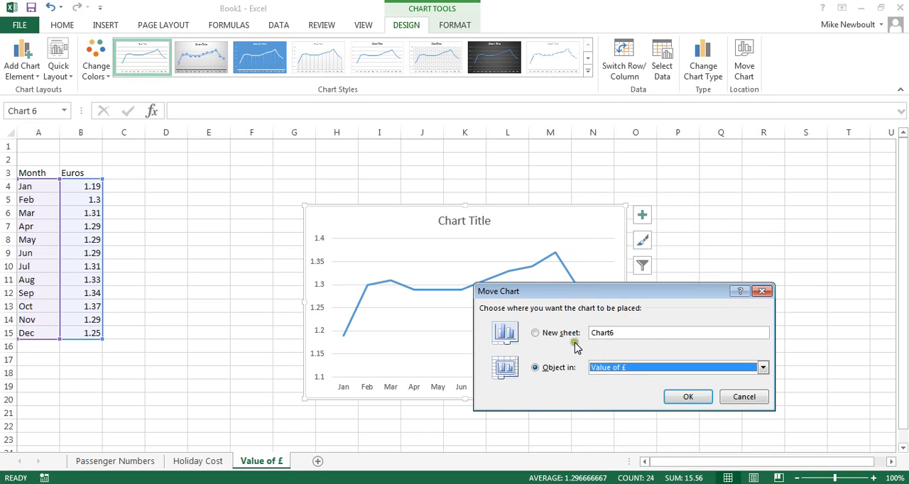
click(537, 334)
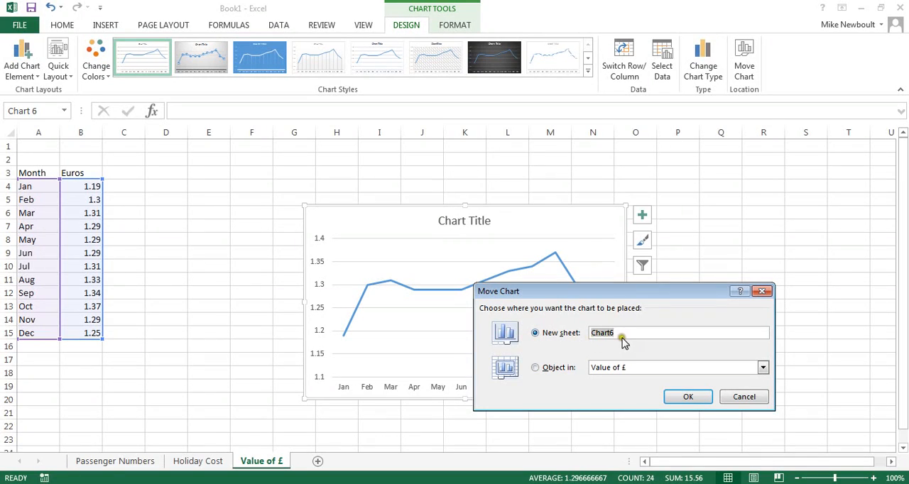
click(588, 332)
text(E)
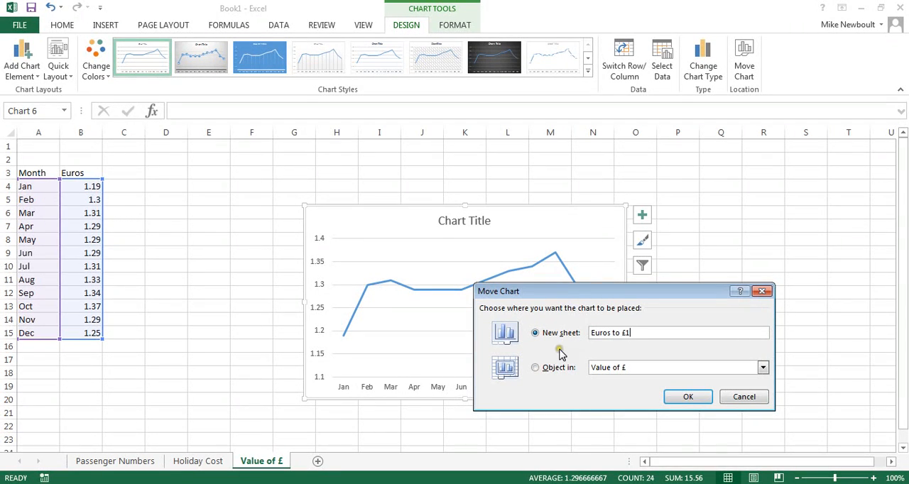
text(uros to £1)
click(687, 395)
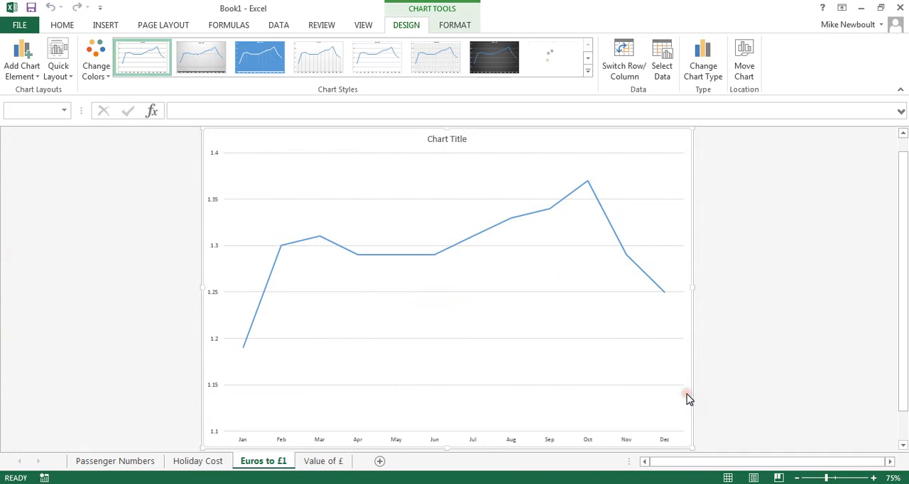
Check the source data on the Value of £ sheet and return to the Euros to £1 chart sheet
click(314, 461)
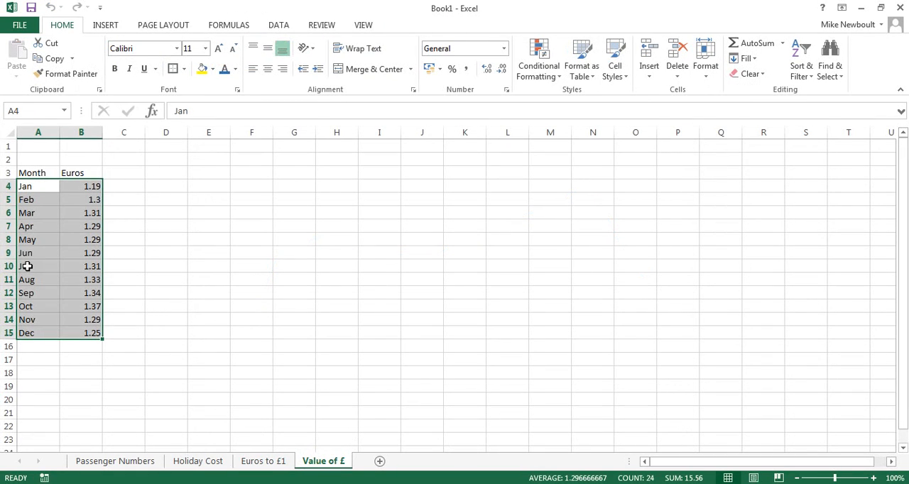
click(265, 461)
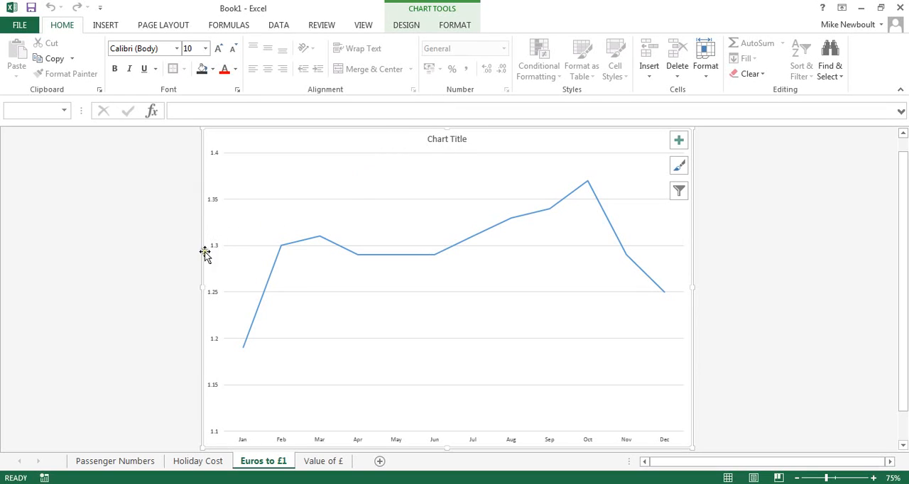
Set the chart title's font size to 24
double_click(459, 140)
click(465, 138)
drag(469, 139, 429, 141)
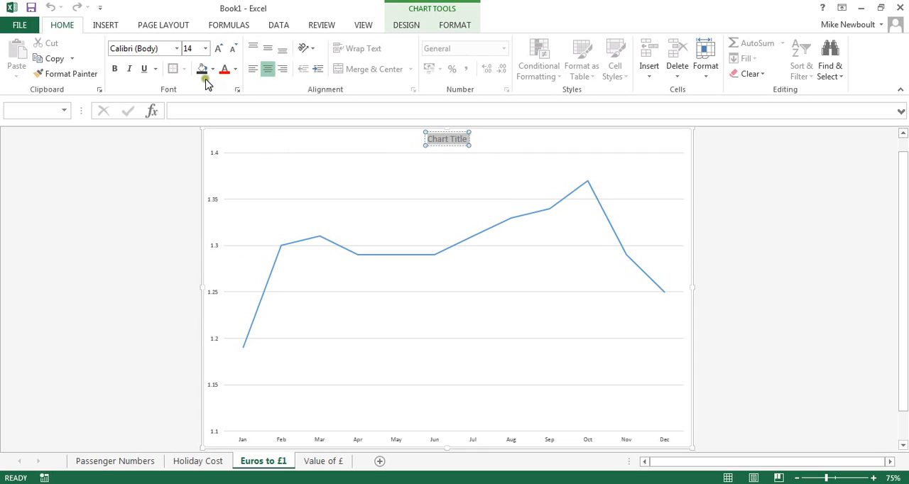
click(196, 48)
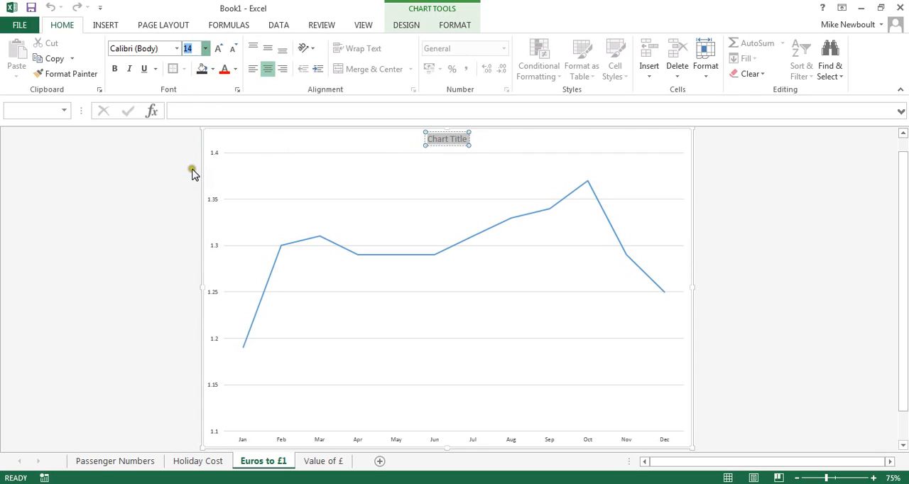
text(24)
key(Return)
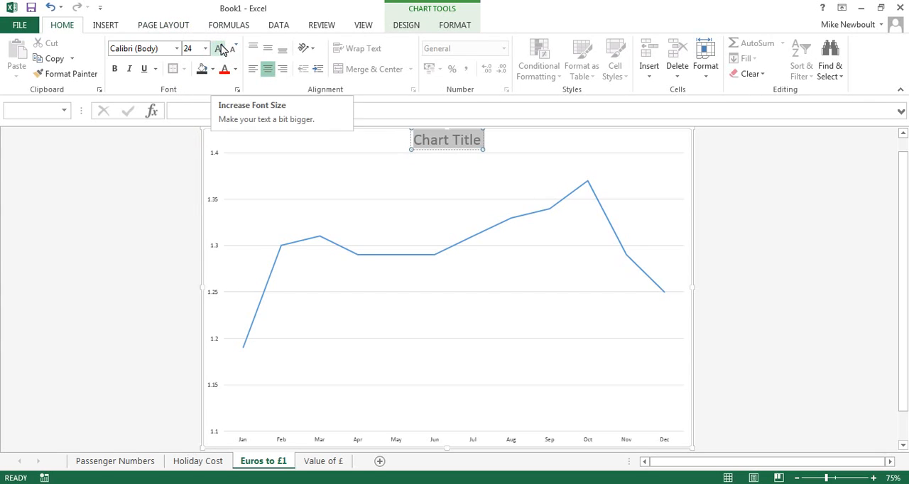
Replace the chart title text with "How many Euros you get for £1"
text(Hpw man)
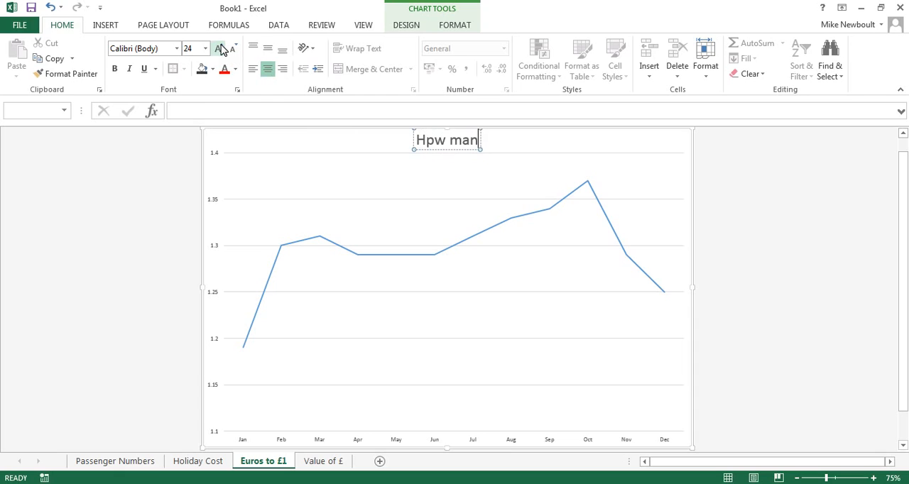
text(y)
key(BackSpace)
key(BackSpace)
key(BackSpace)
key(BackSpace)
key(BackSpace)
key(BackSpace)
key(BackSpace)
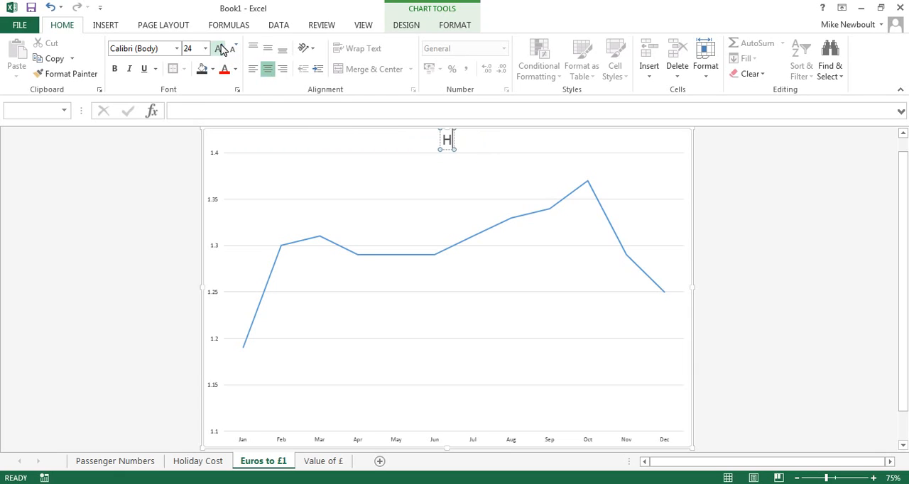
text(ow many)
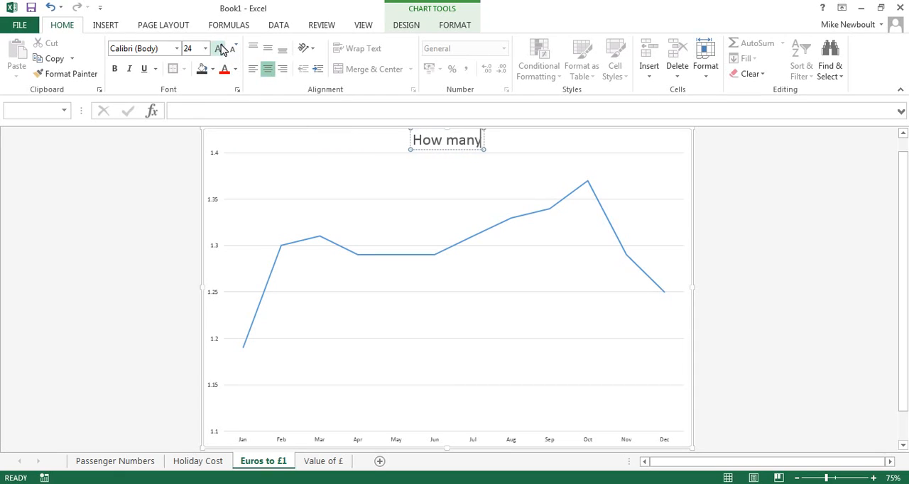
text( Euros)
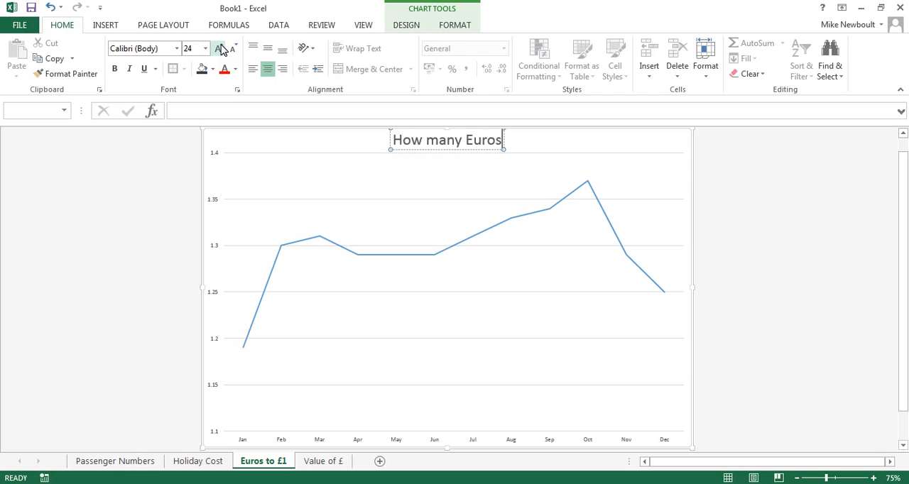
text( you get for)
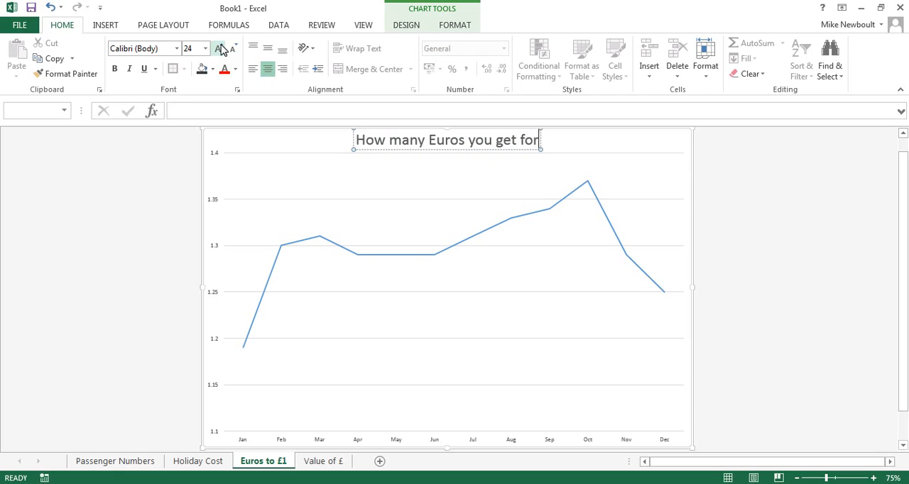
text( £1)
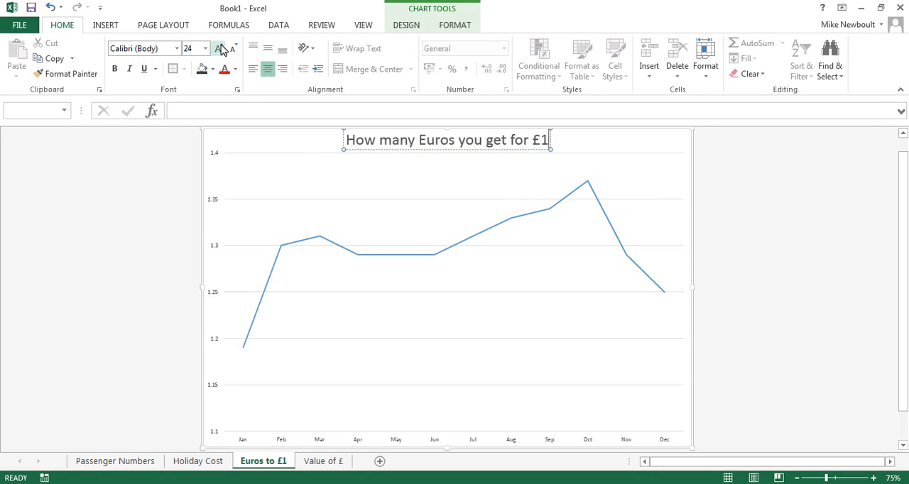
click(266, 145)
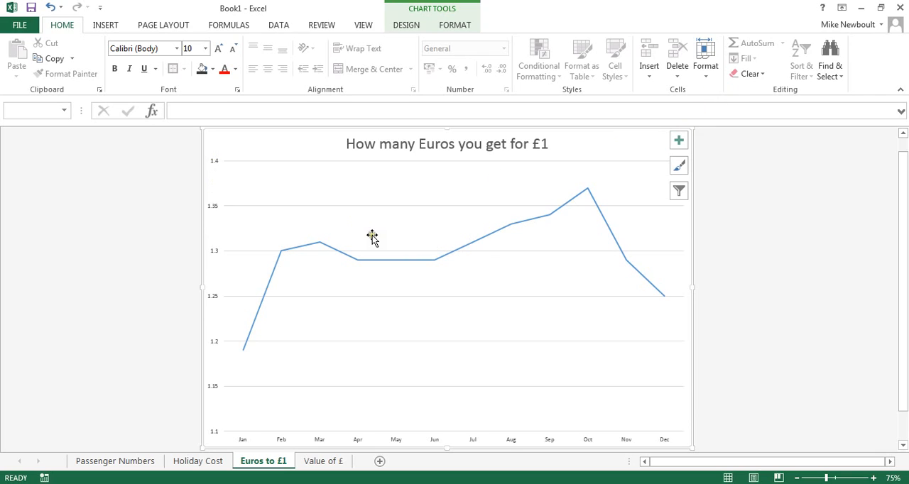
Hide the chart's axes and switch them back on
click(678, 141)
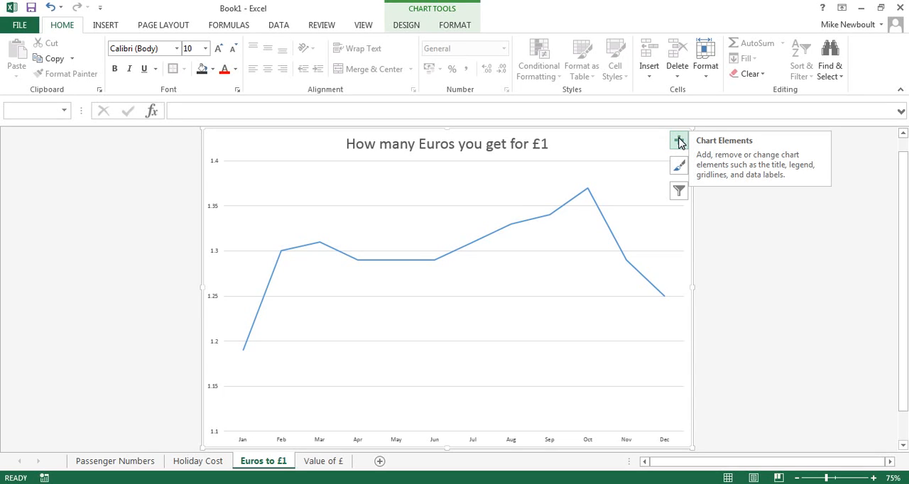
click(678, 141)
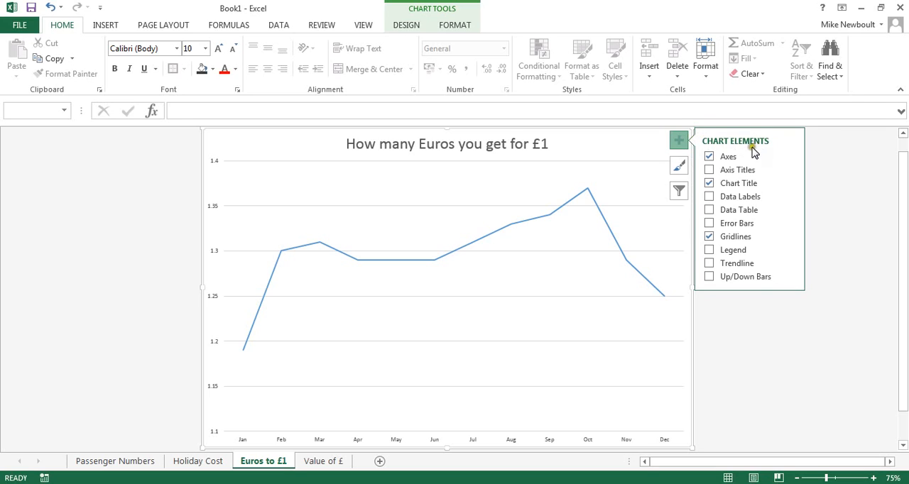
click(731, 157)
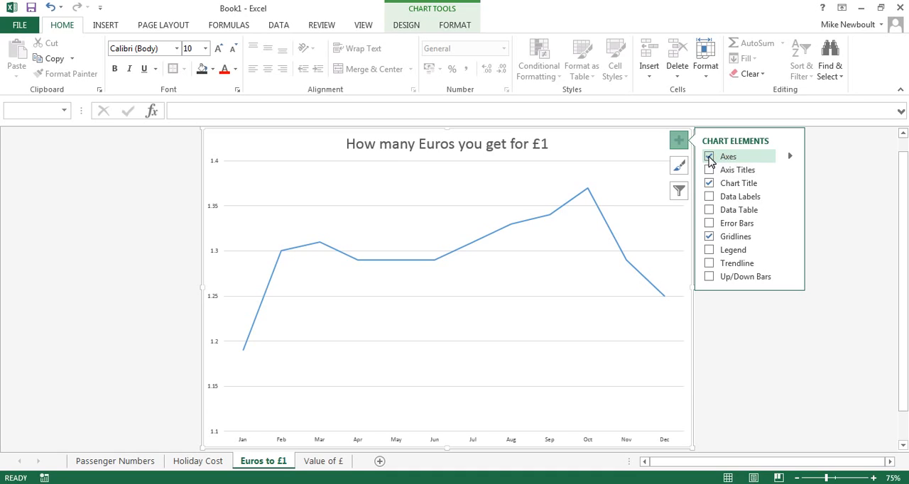
click(709, 157)
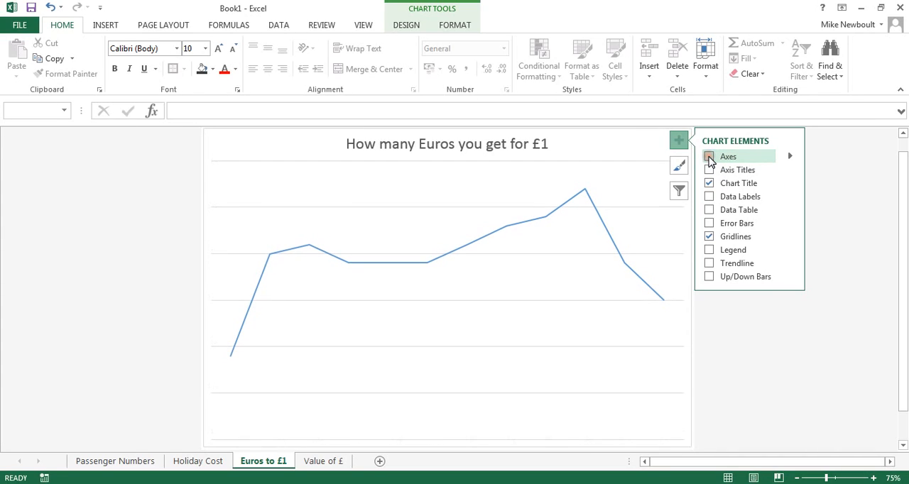
click(708, 157)
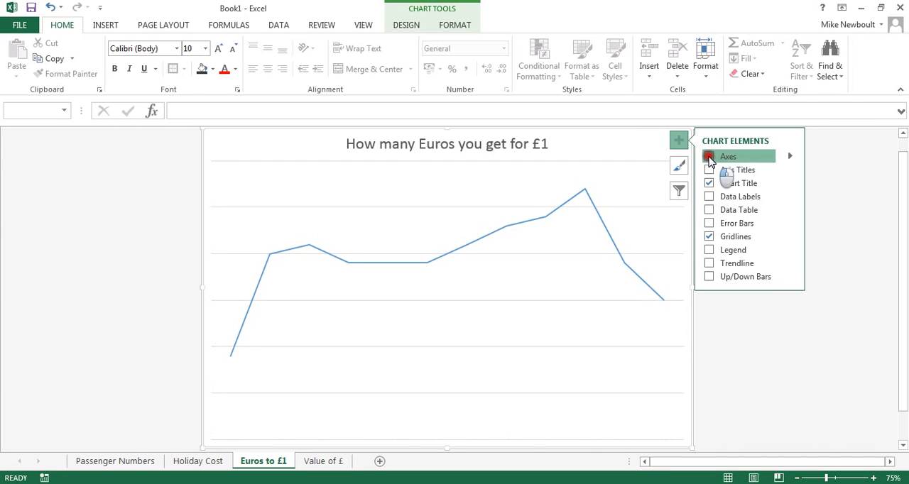
Add axis titles to the line chart
click(709, 170)
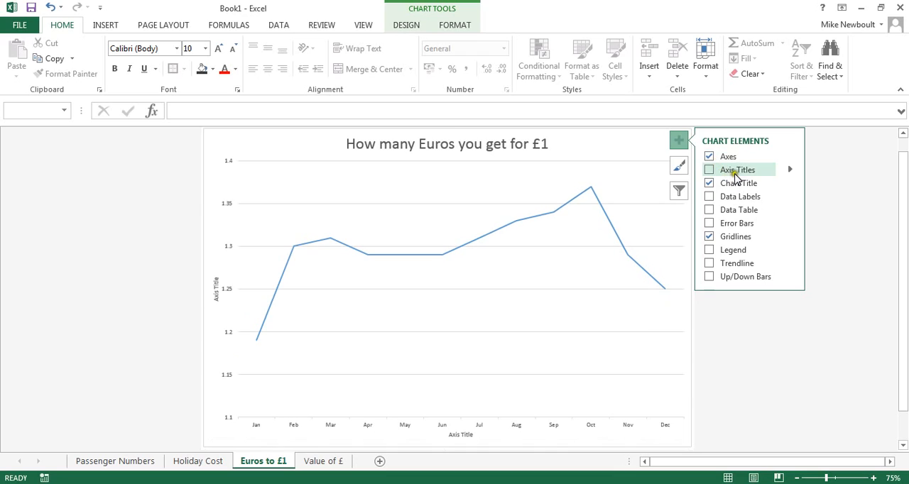
click(709, 171)
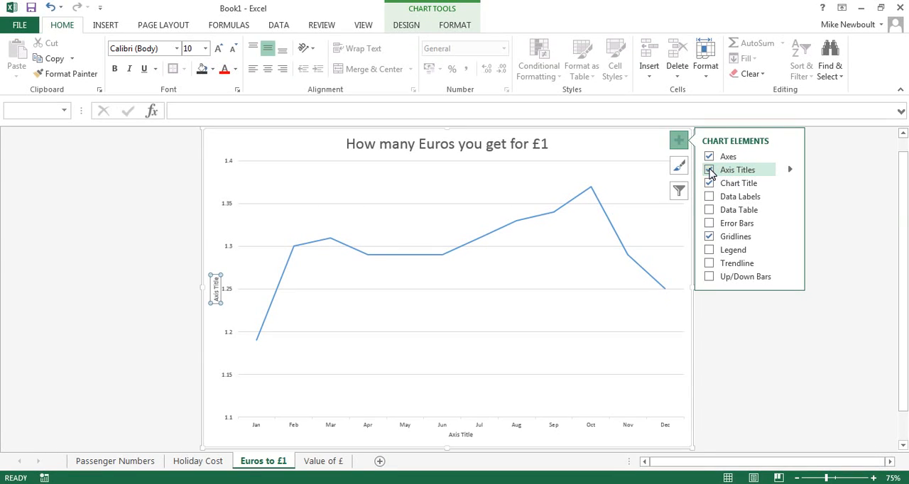
Set the horizontal axis title's font size to 14 and replace its text with "Months"
click(458, 435)
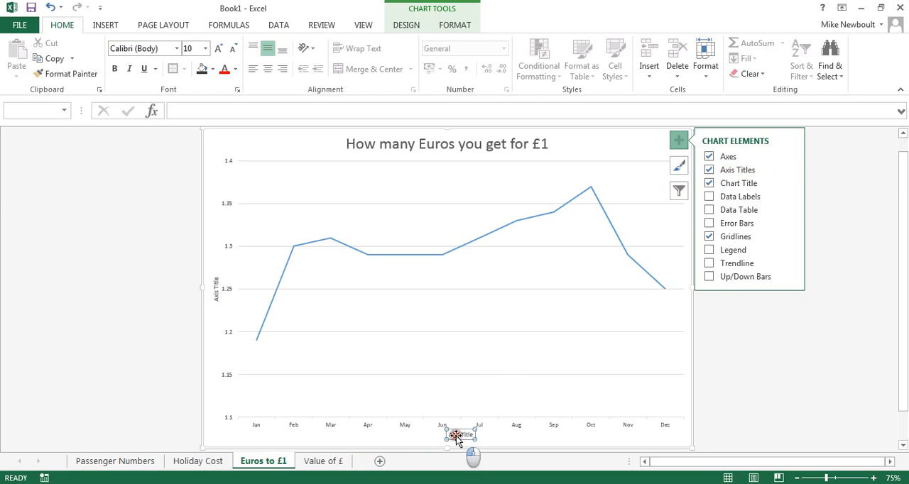
drag(474, 435, 453, 434)
click(200, 48)
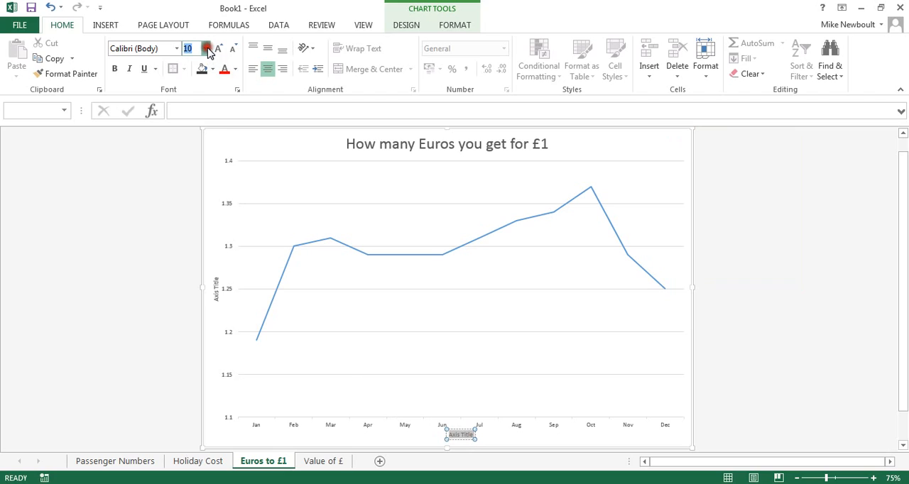
text(14)
key(Return)
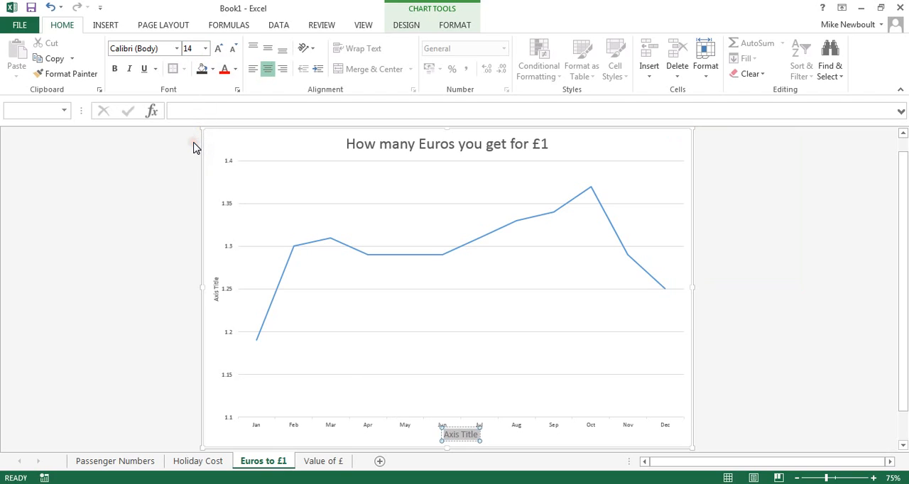
text(Months)
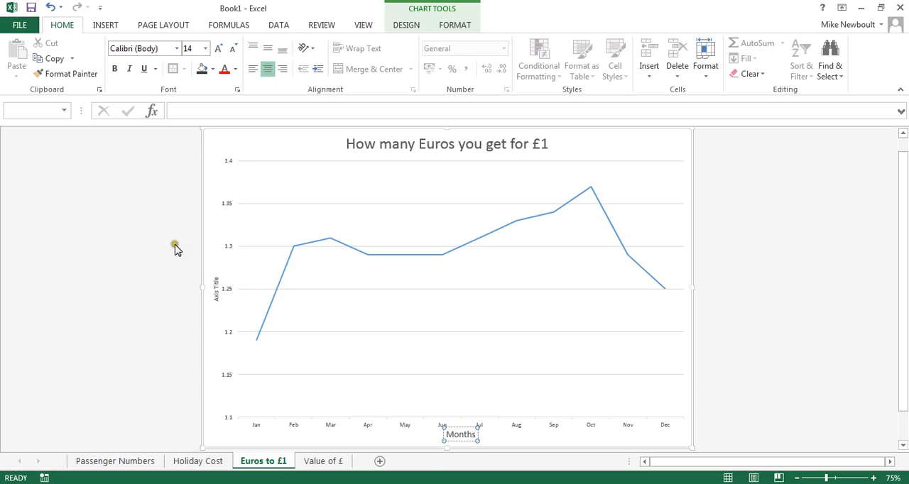
Set the vertical axis title's font size to 14 and replace its text with "Euros"
click(216, 285)
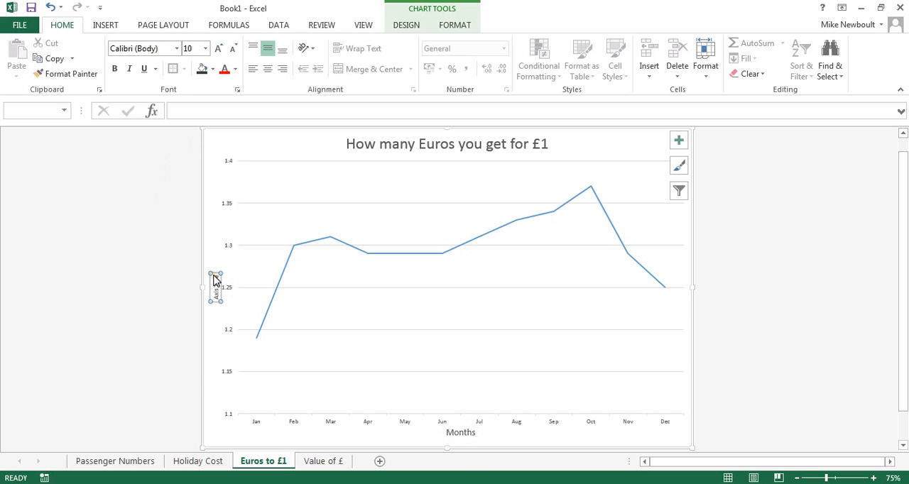
drag(217, 278, 218, 298)
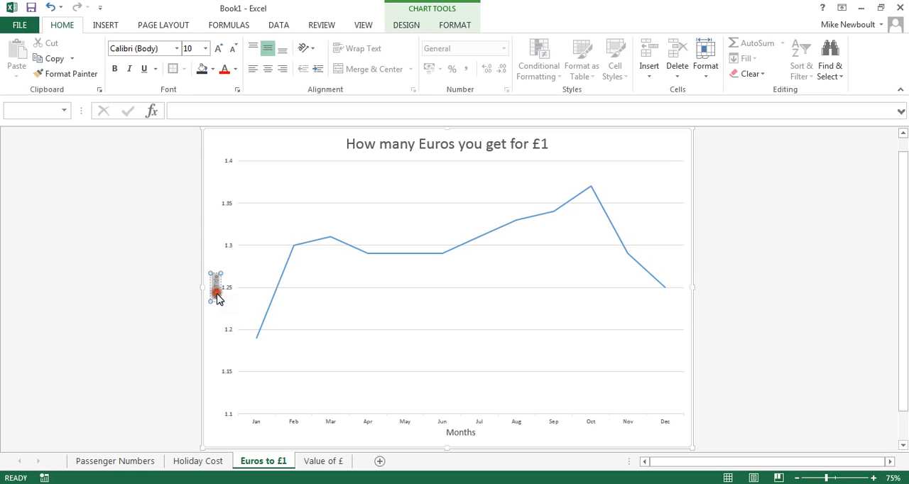
click(190, 48)
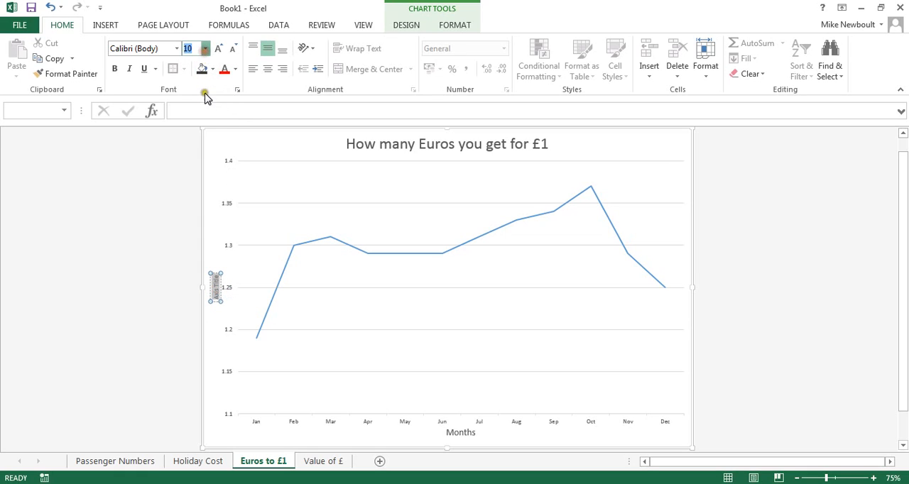
text(14)
key(Return)
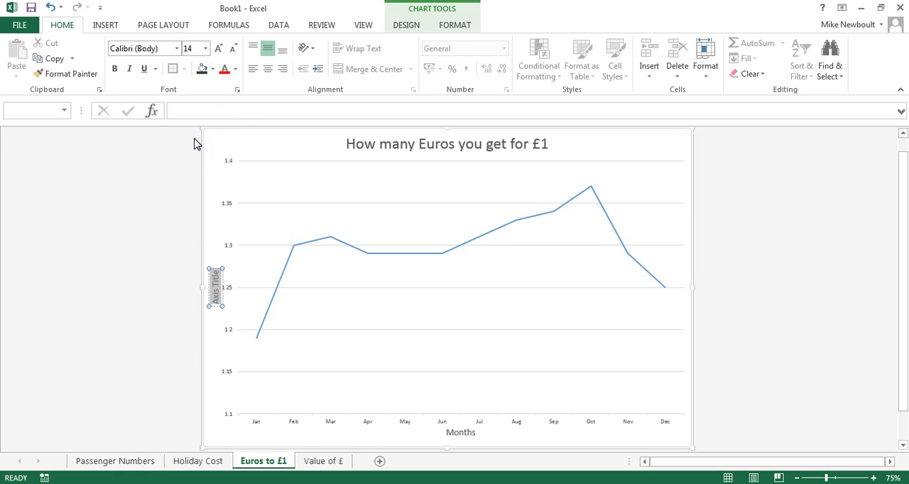
text(Euros)
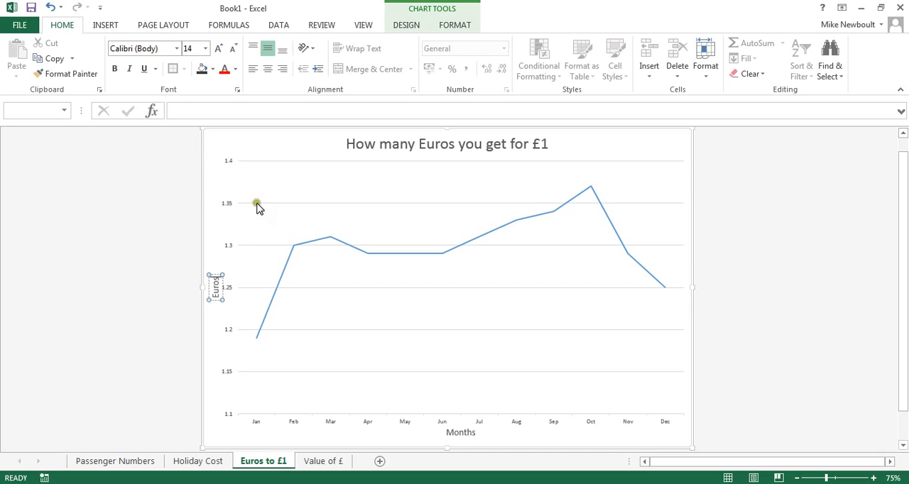
click(216, 234)
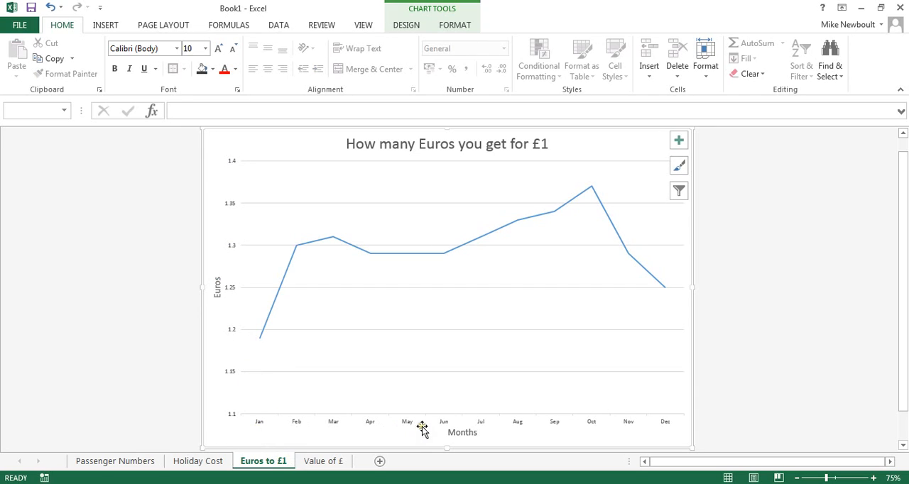
Toggle the chart's gridlines off and on again, and add primary minor horizontal gridlines
click(261, 336)
click(678, 141)
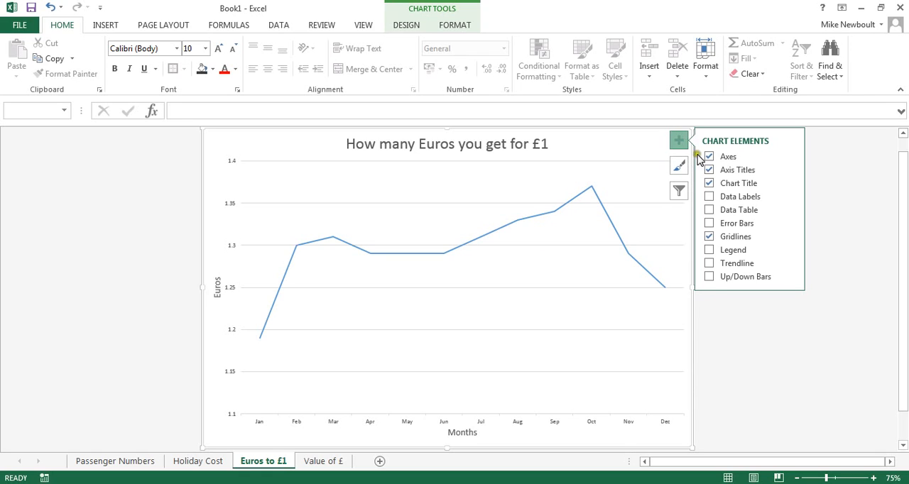
click(709, 238)
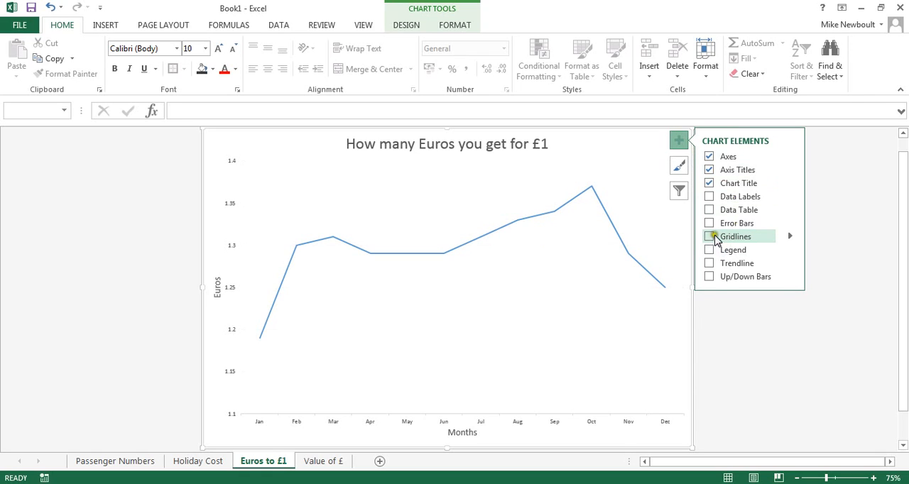
click(708, 237)
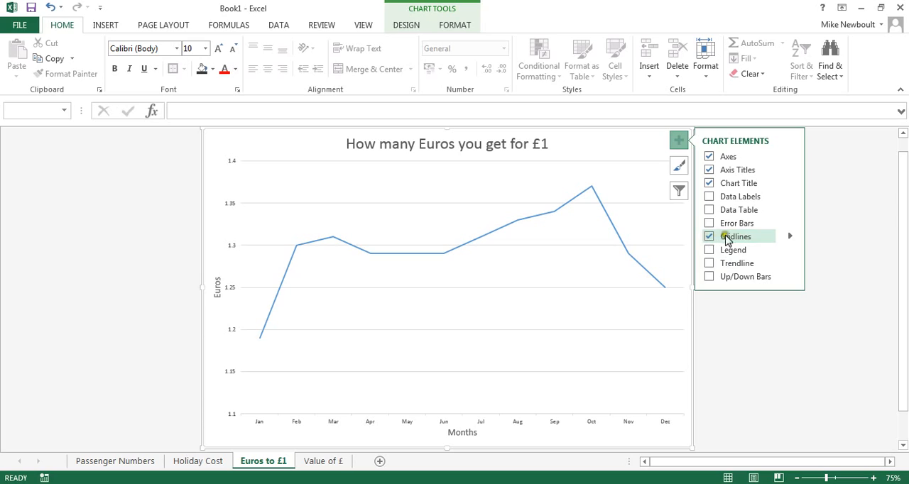
click(791, 236)
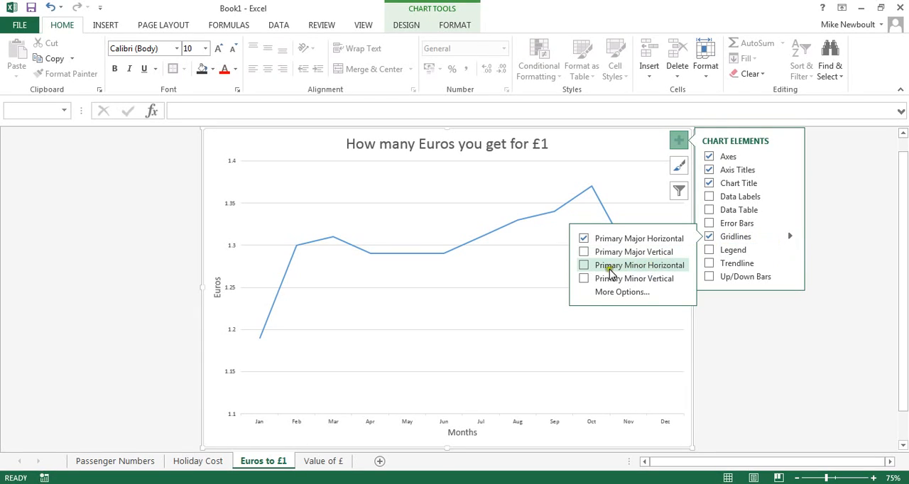
click(585, 269)
click(790, 236)
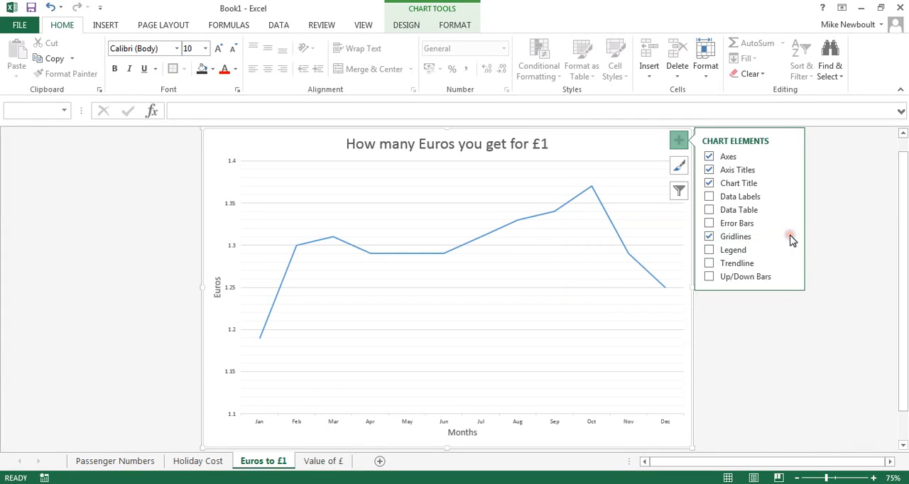
click(679, 140)
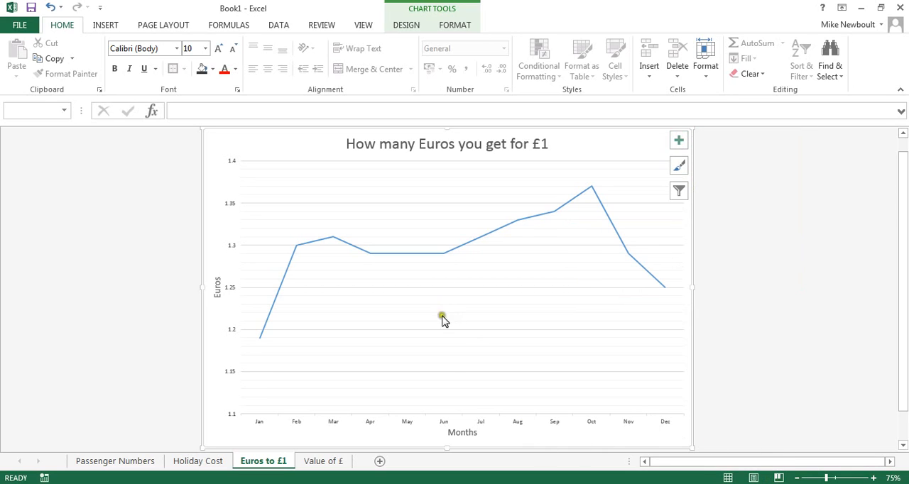
Change the outline colour of the chart's data line to red
click(406, 254)
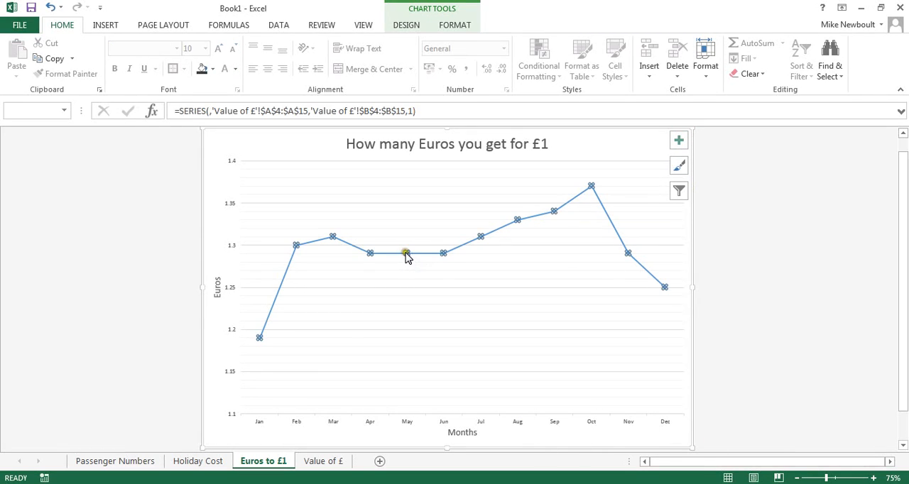
right_click(420, 258)
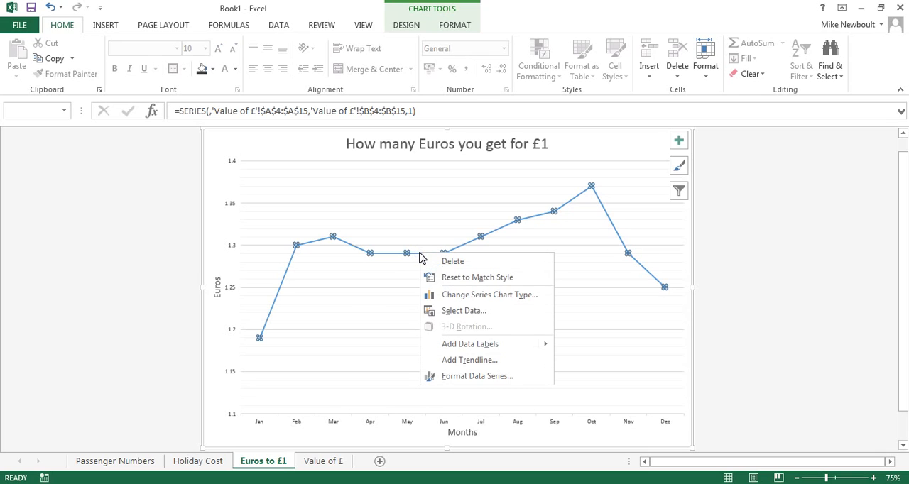
click(444, 213)
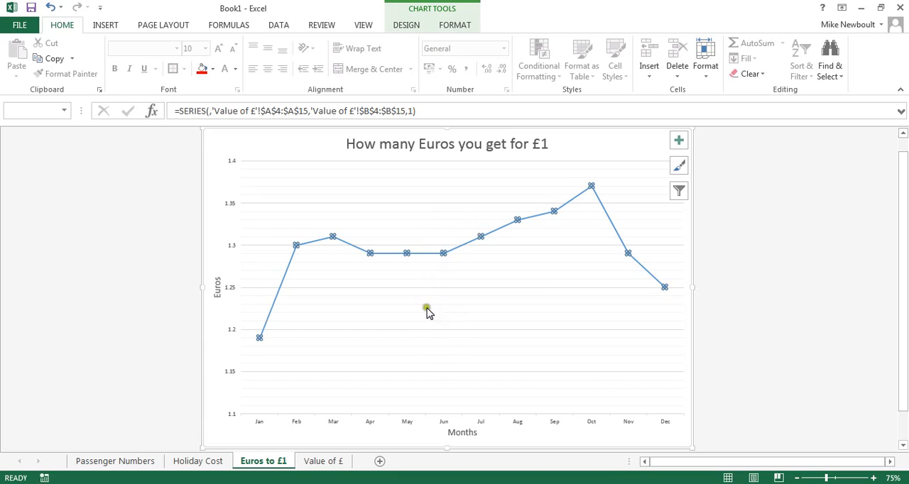
click(471, 213)
click(466, 349)
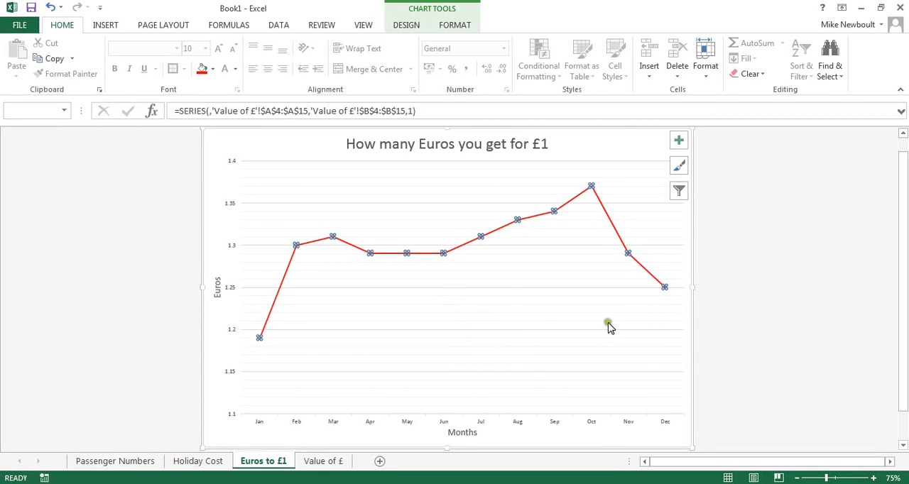
Apply a thicker outline weight to the red data line
click(471, 215)
click(605, 407)
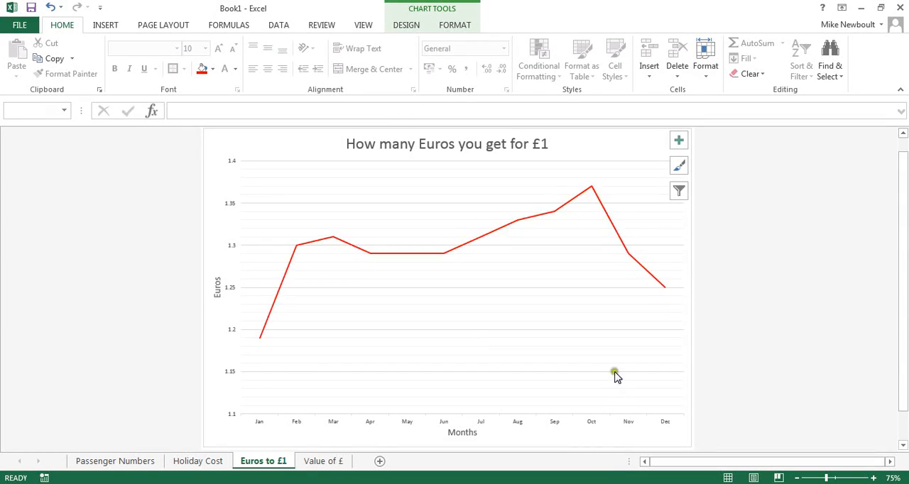
click(616, 435)
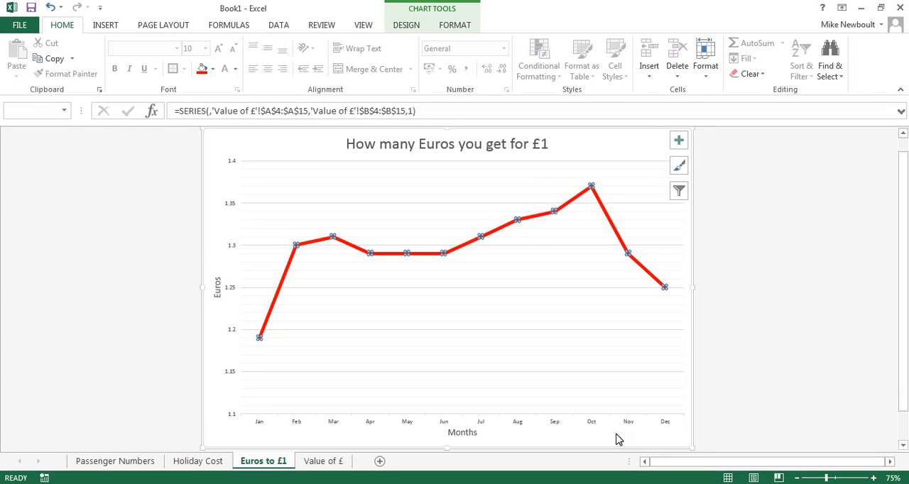
click(363, 321)
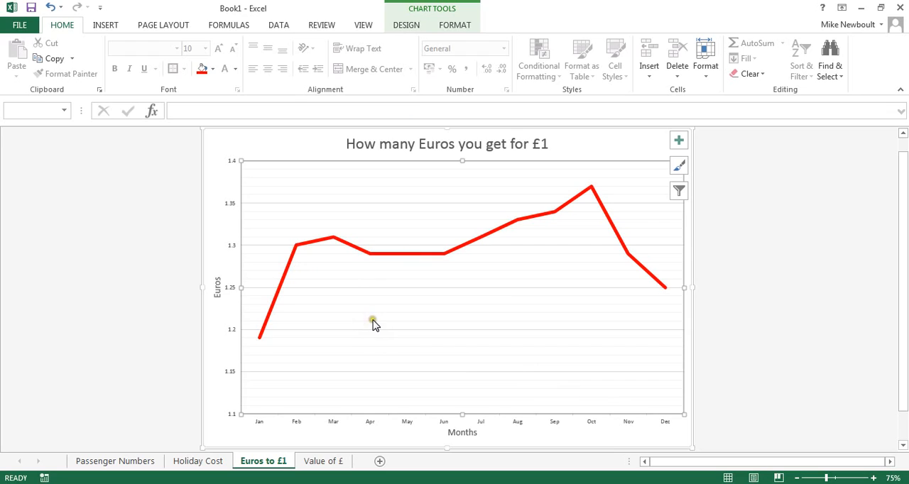
click(217, 142)
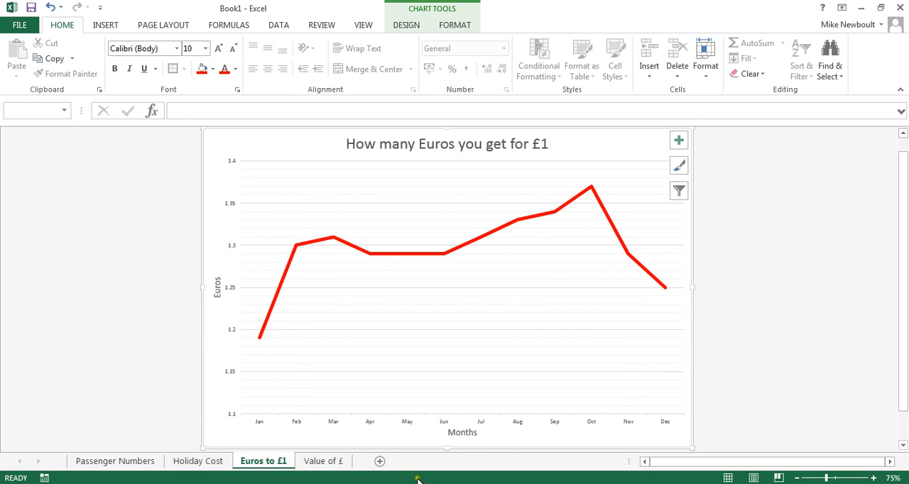
click(260, 424)
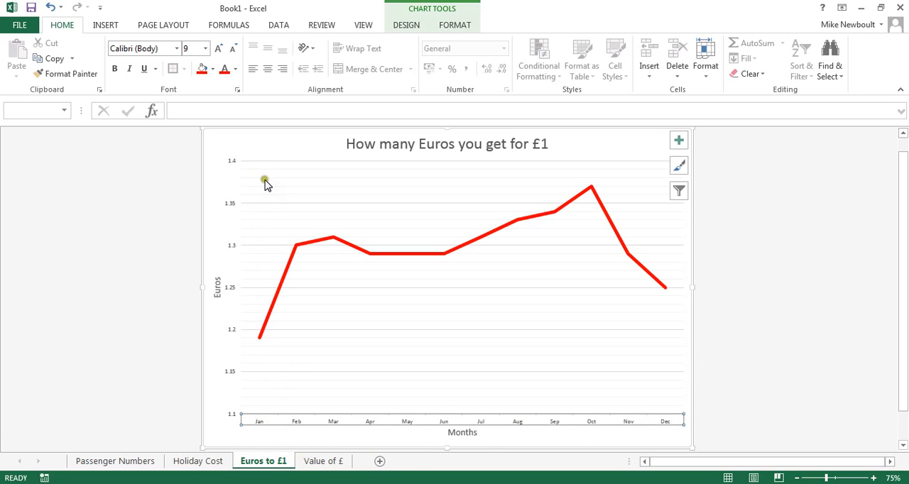
click(60, 256)
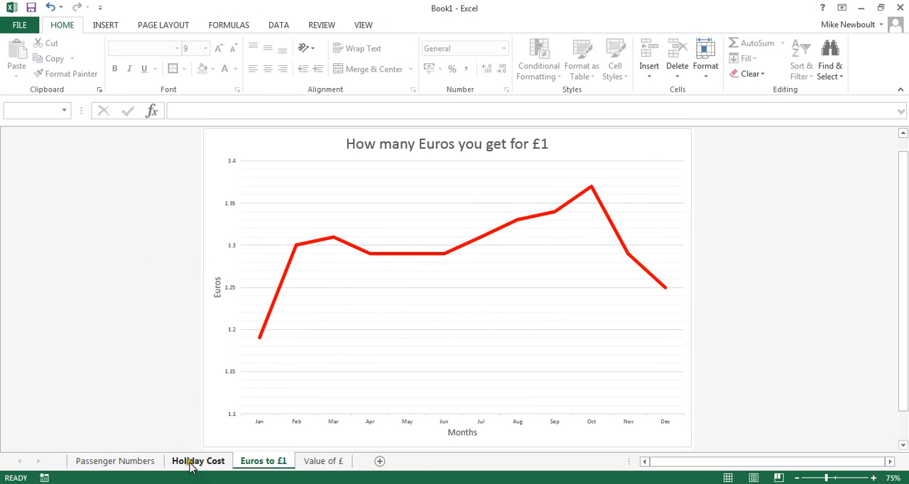
Open the recommended charts for the flight numbers in A4:A7 and passenger counts in C4:C7 of the Passenger Numbers sheet
click(126, 462)
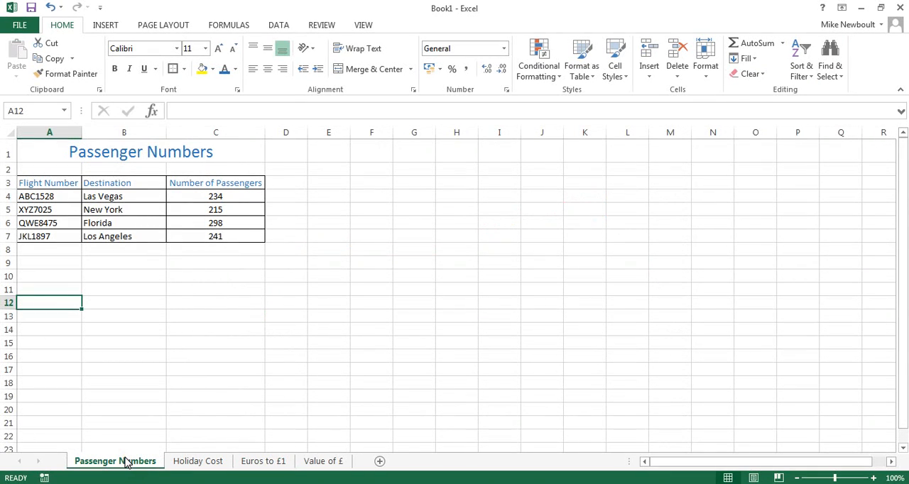
click(321, 461)
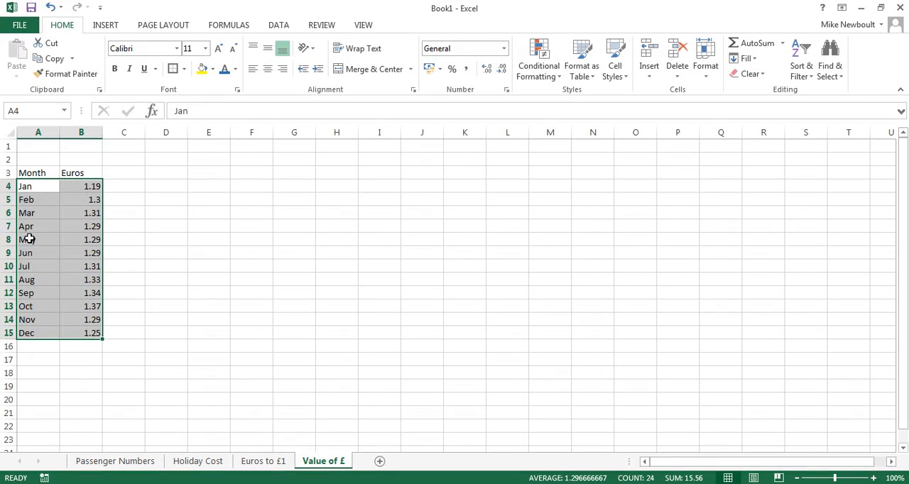
click(115, 463)
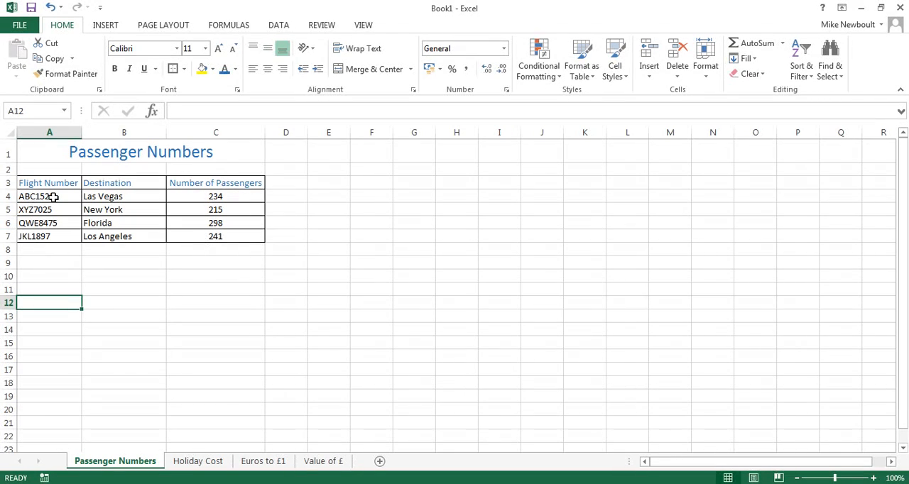
drag(53, 197, 53, 235)
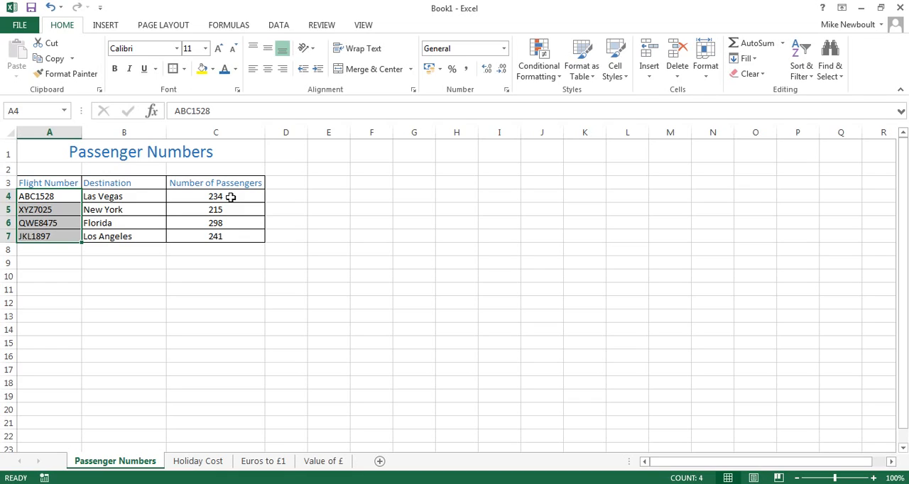
drag(231, 197, 228, 240)
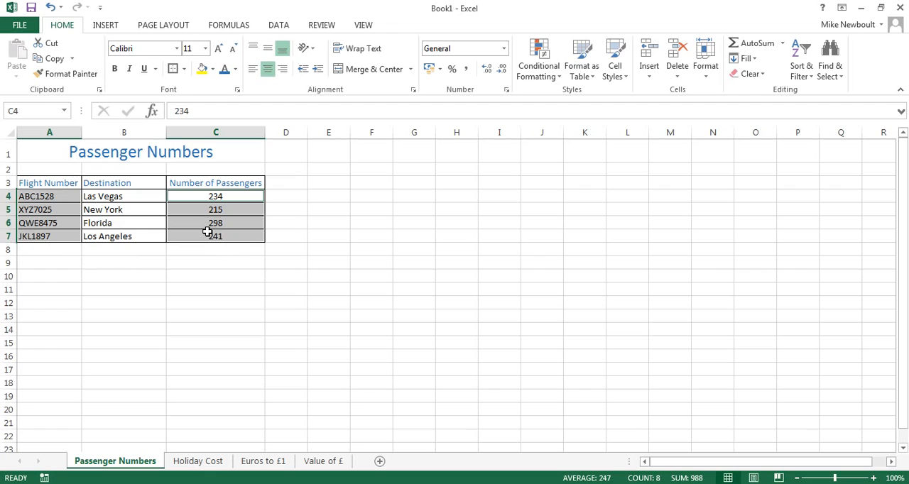
click(102, 25)
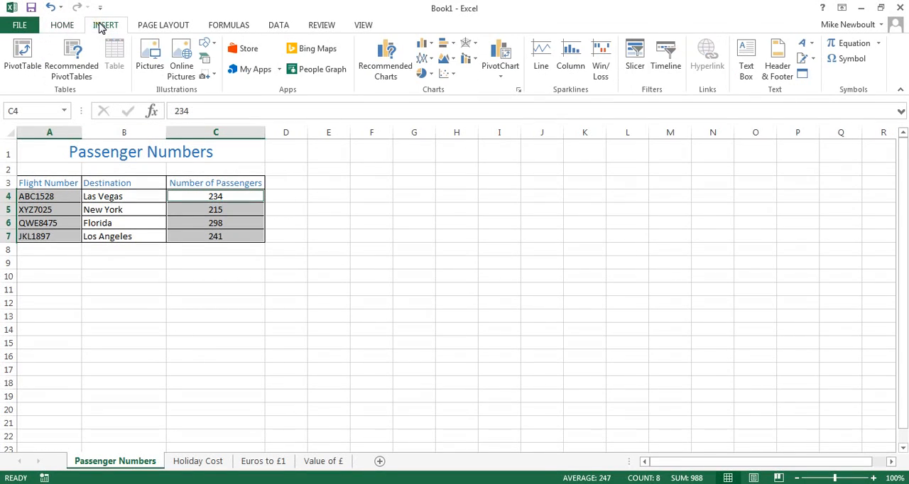
click(387, 64)
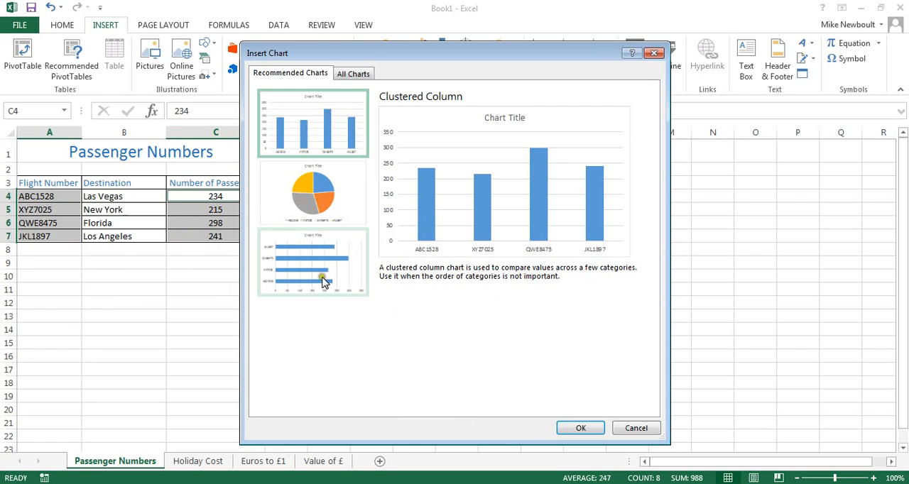
Compare the clustered bar and clustered column previews, and insert the clustered column chart
click(307, 256)
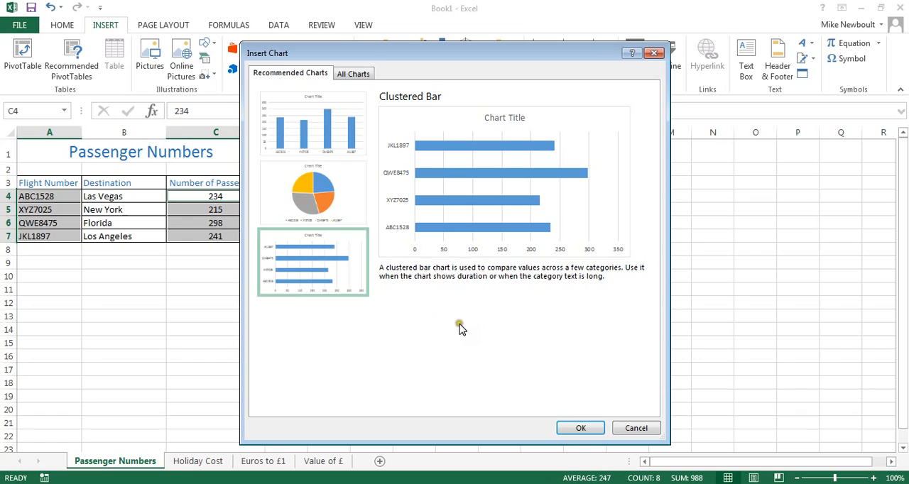
click(334, 131)
click(315, 269)
click(304, 132)
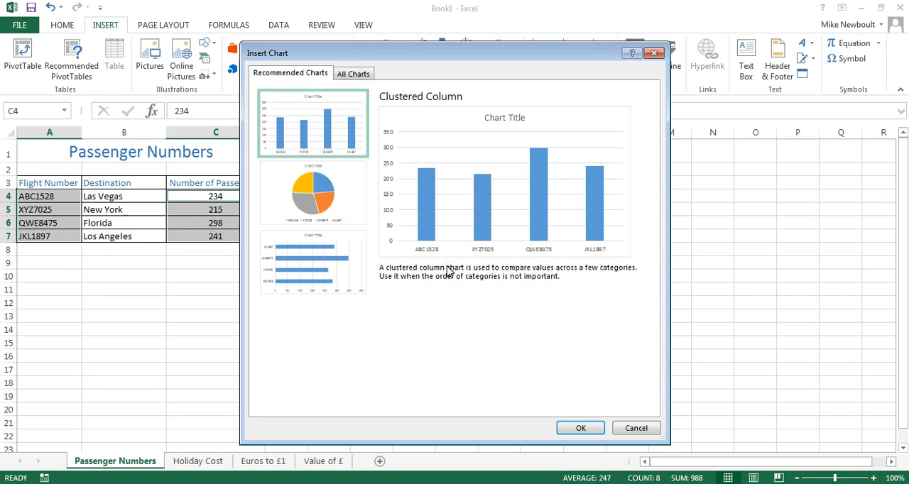
click(302, 269)
click(305, 119)
click(580, 426)
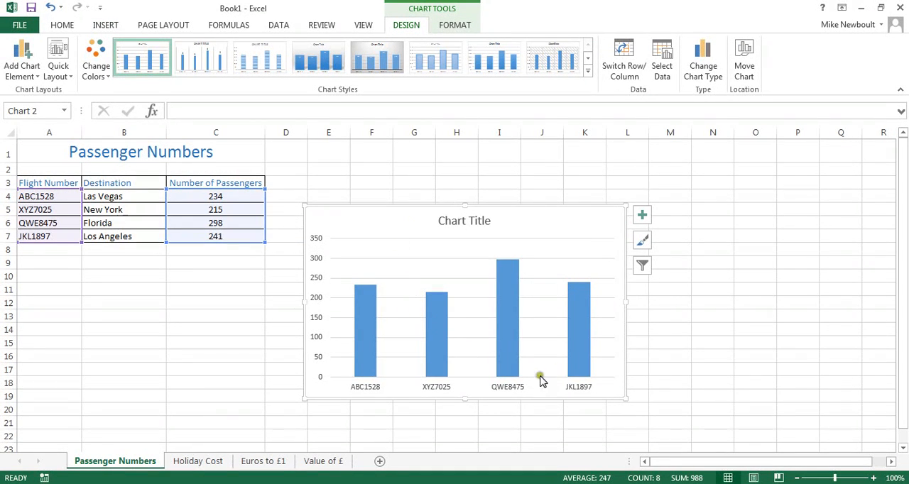
Move the column chart to a new sheet named "Pass No"
right_click(553, 207)
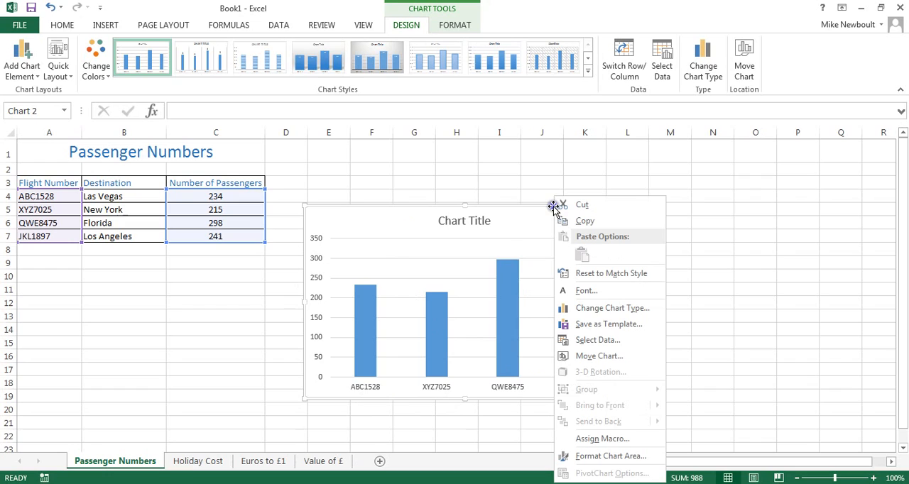
click(595, 357)
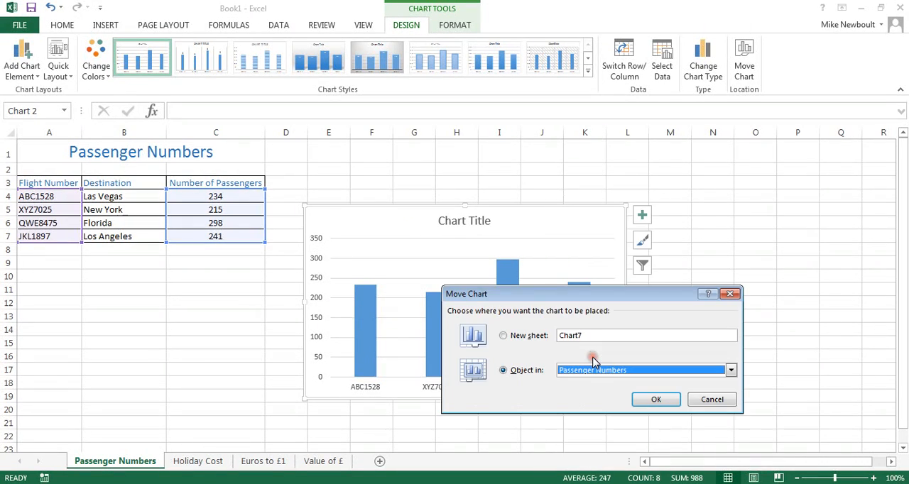
click(557, 335)
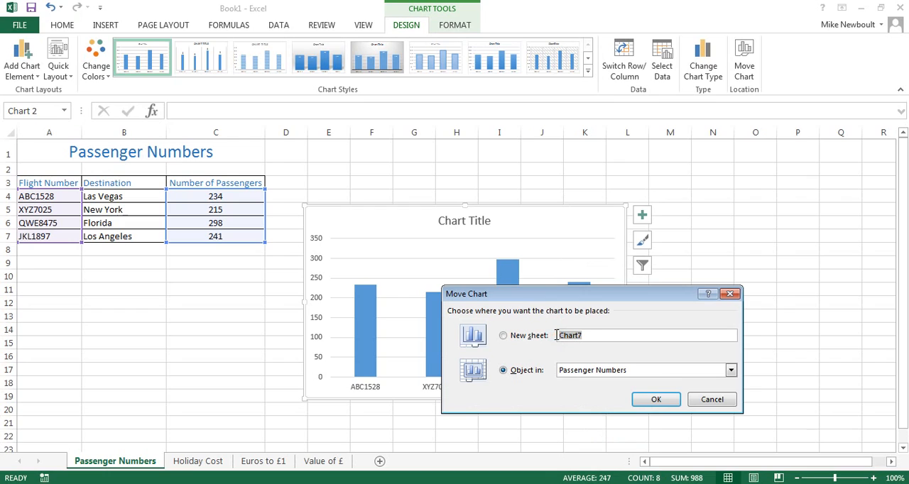
text(Pass No)
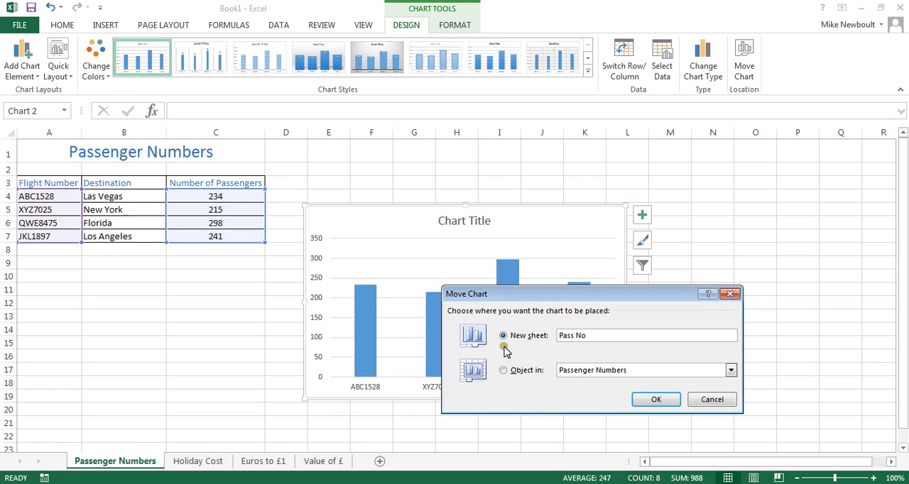
click(653, 399)
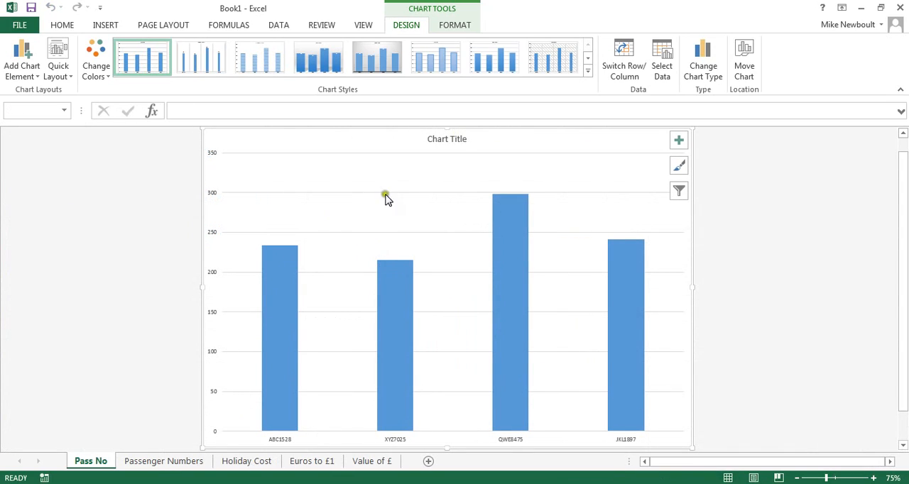
Replace the chart title's text with "Passenger numbers on different flights"
click(458, 139)
double_click(465, 139)
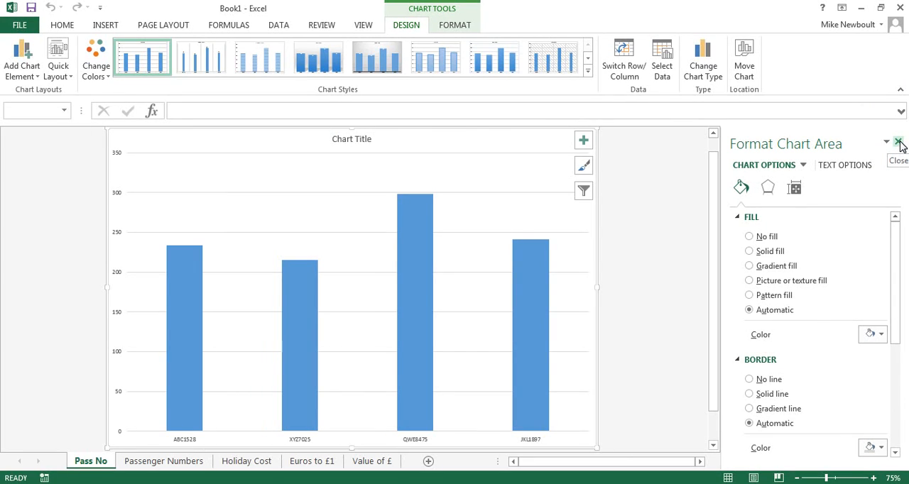
click(899, 143)
click(462, 138)
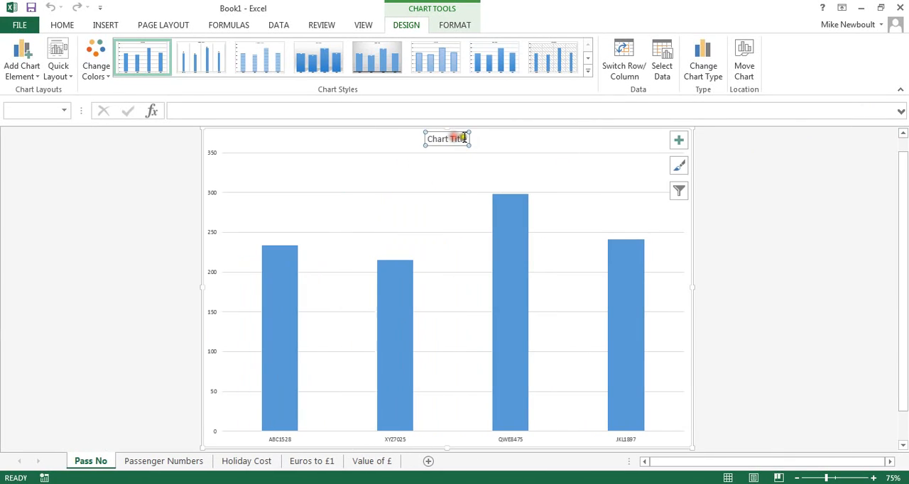
triple_click(450, 140)
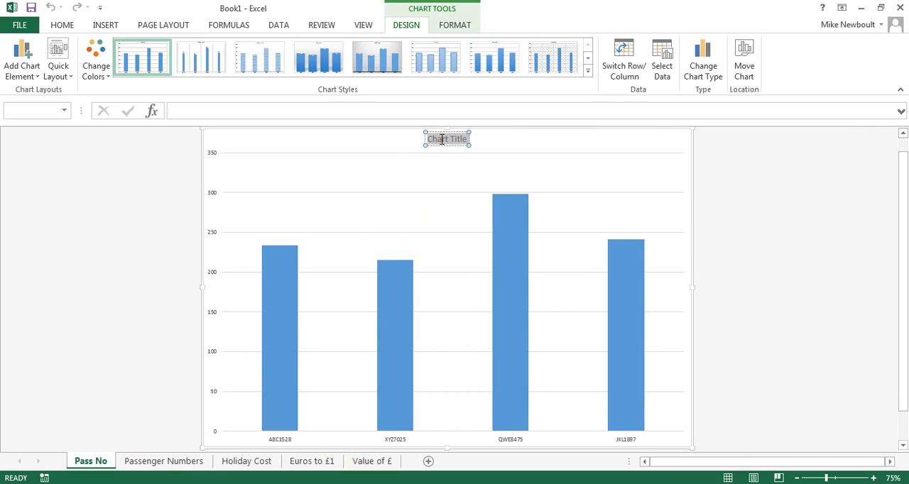
text(Passenger number)
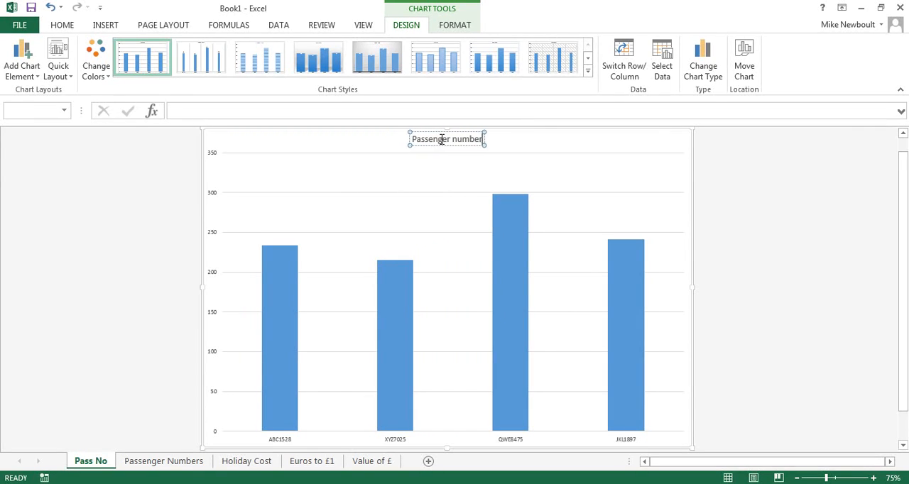
text(s on differ)
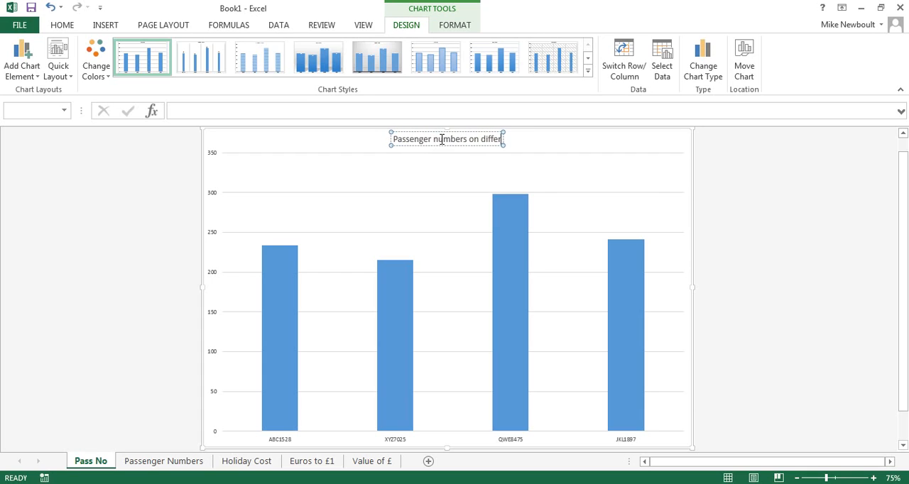
text(ent flights)
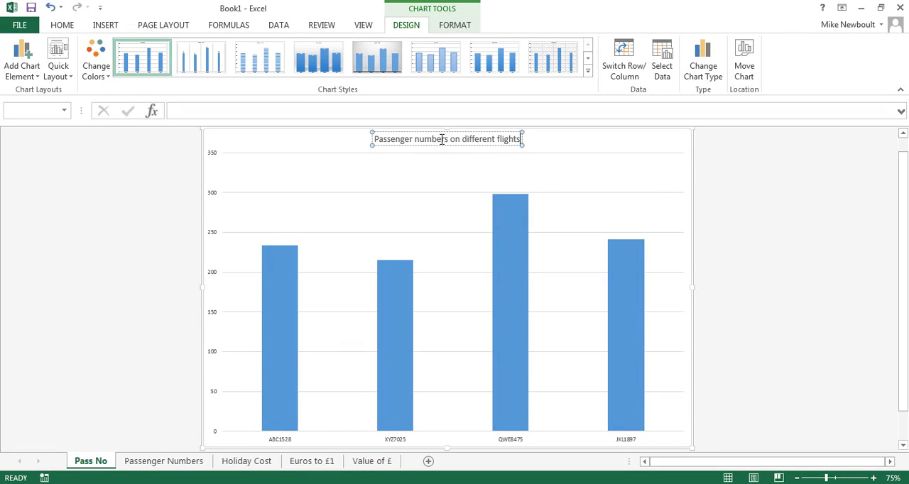
click(325, 144)
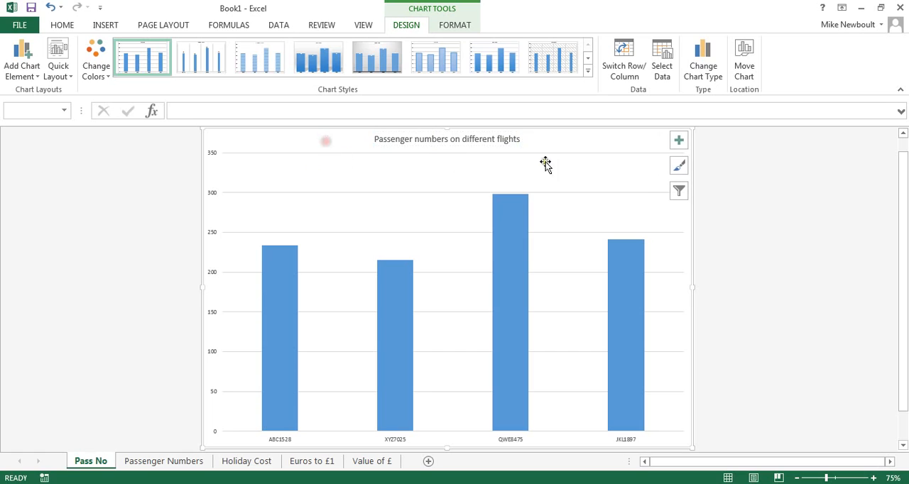
Add axis titles to the chart and make the vertical one read "Passenger numbers" at font size 16
click(674, 140)
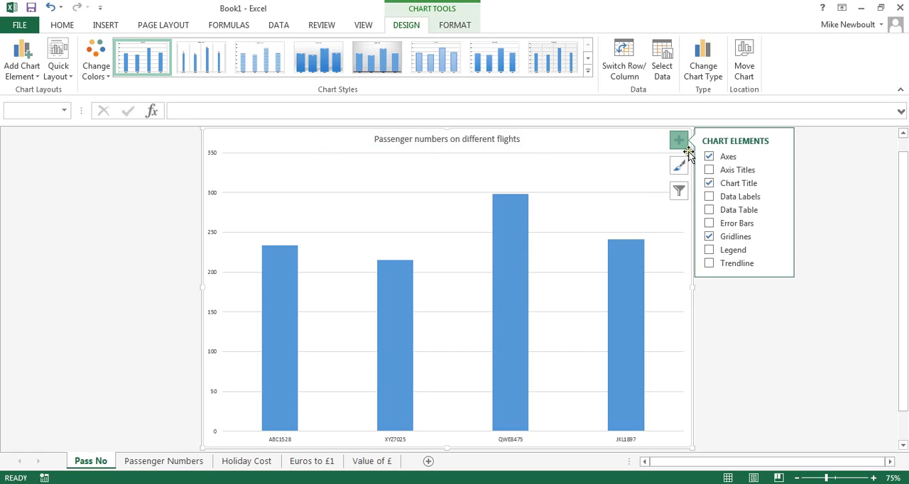
click(709, 171)
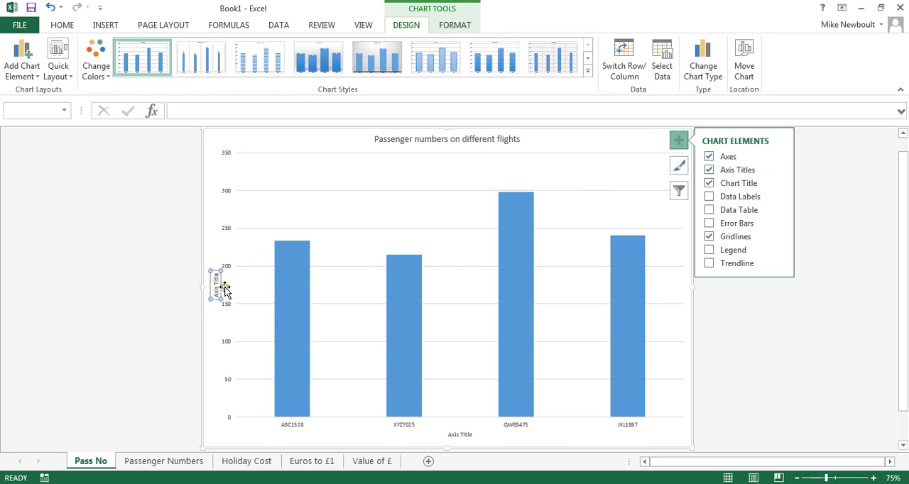
click(217, 284)
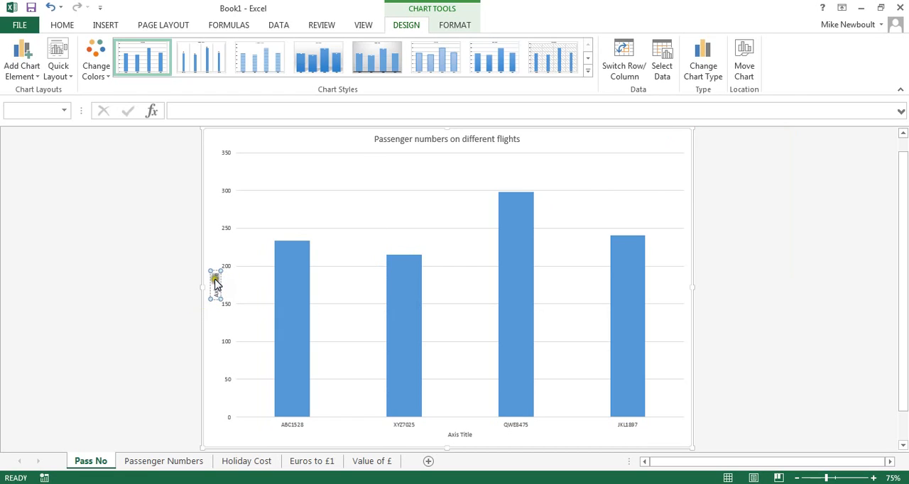
click(216, 281)
triple_click(213, 278)
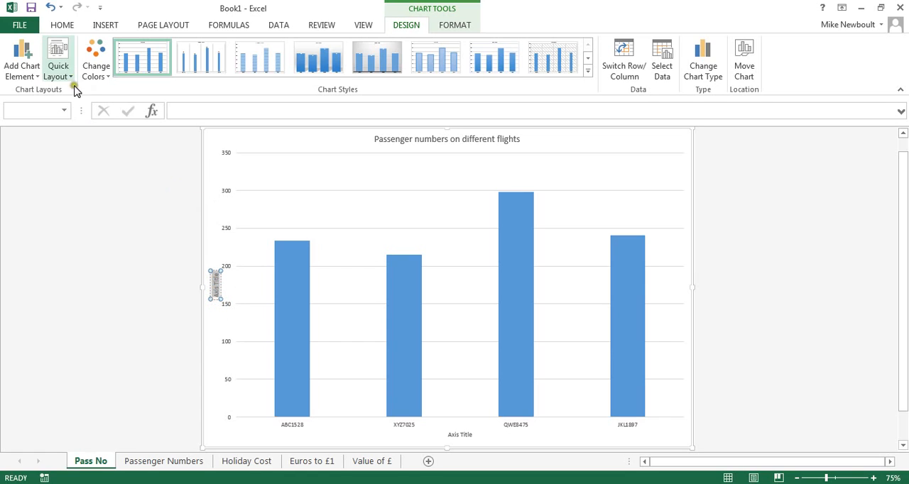
click(58, 26)
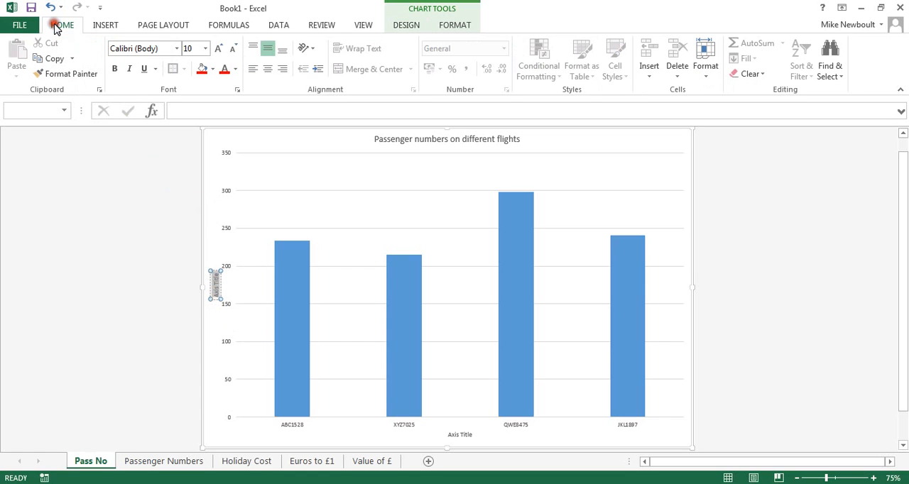
click(197, 48)
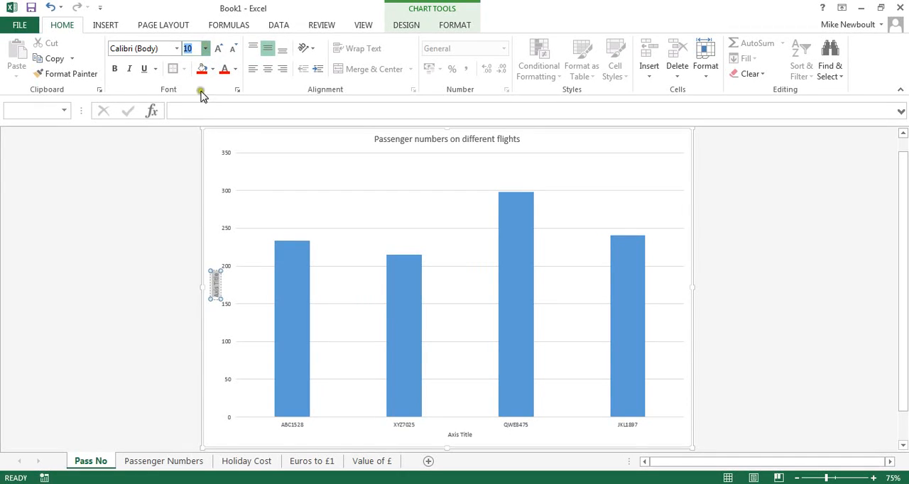
text(16)
key(Return)
text(Passenger numbers)
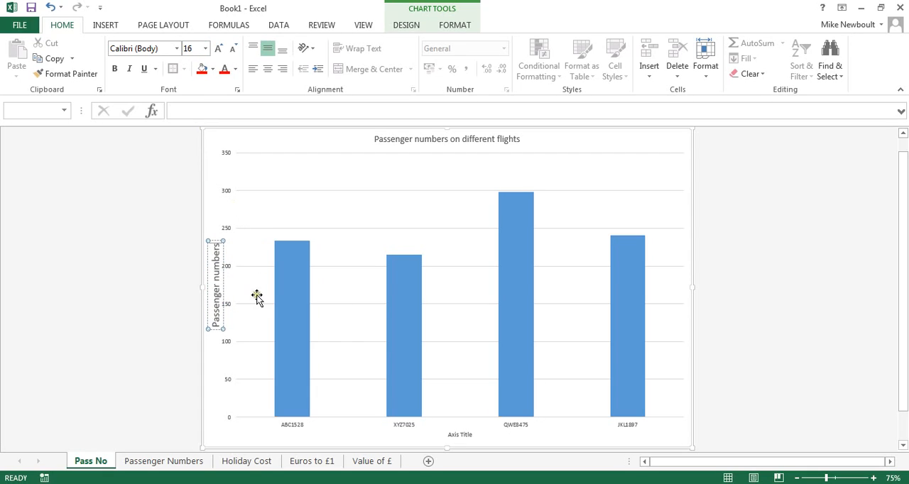
Set the horizontal axis title's font size to 16
click(468, 434)
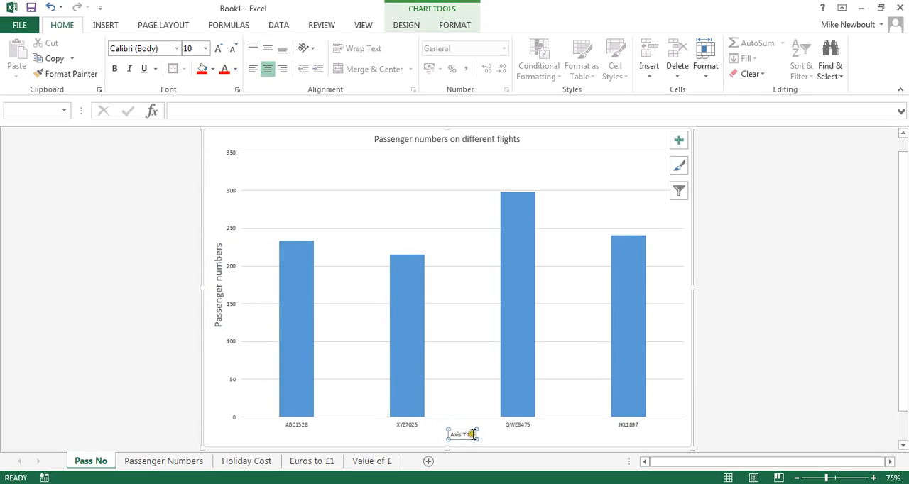
triple_click(471, 434)
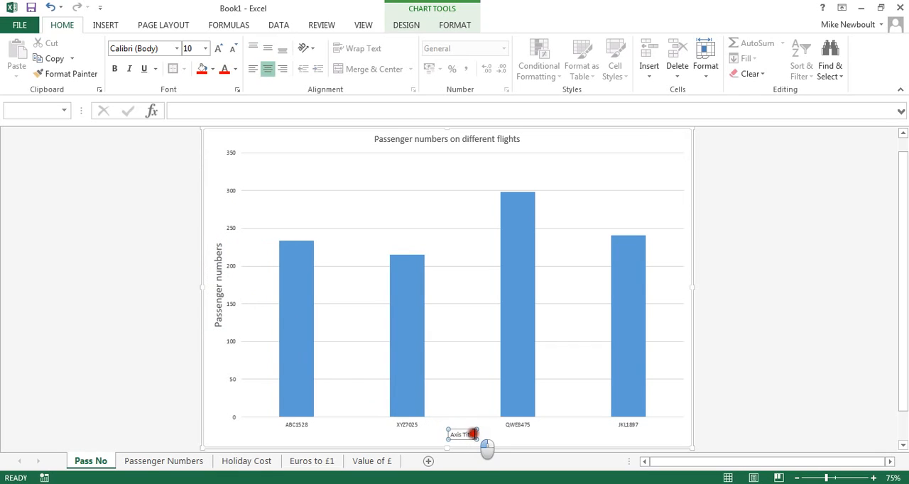
click(199, 48)
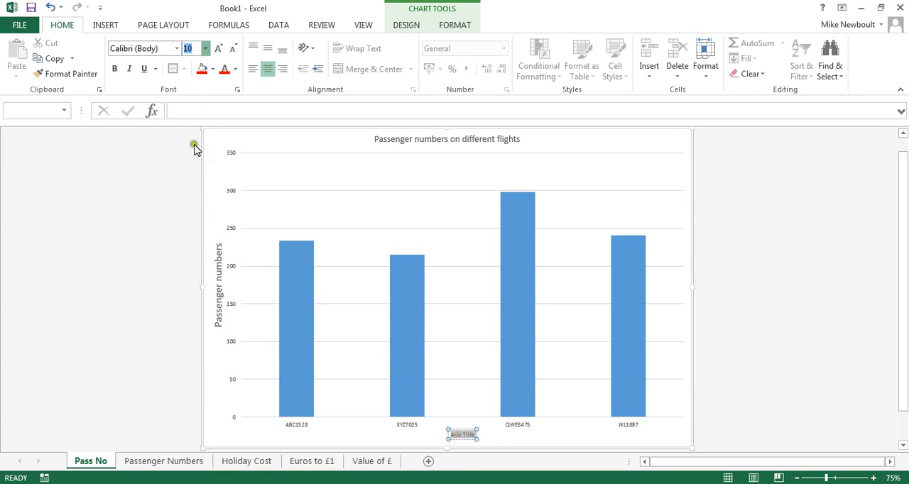
text(16)
key(Return)
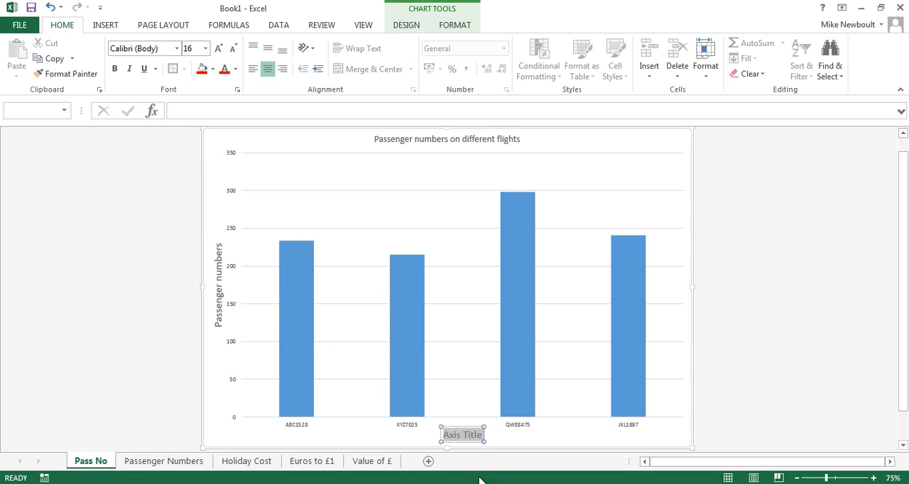
Replace the horizontal axis title's placeholder text with "Flight Number"
text(Flight)
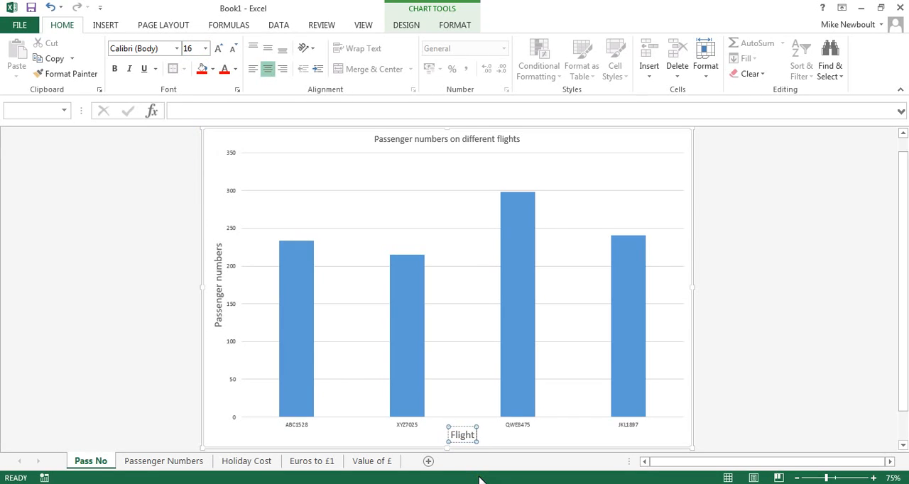
text( Numbr)
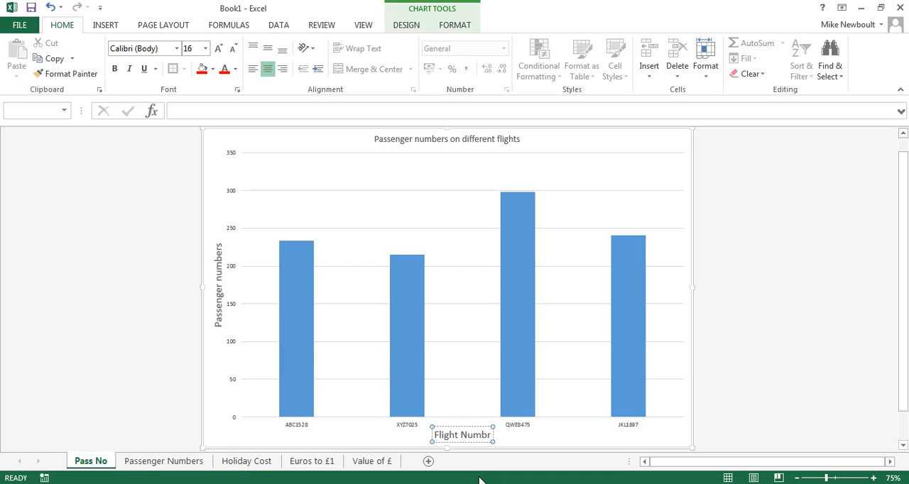
key(BackSpace)
text(er)
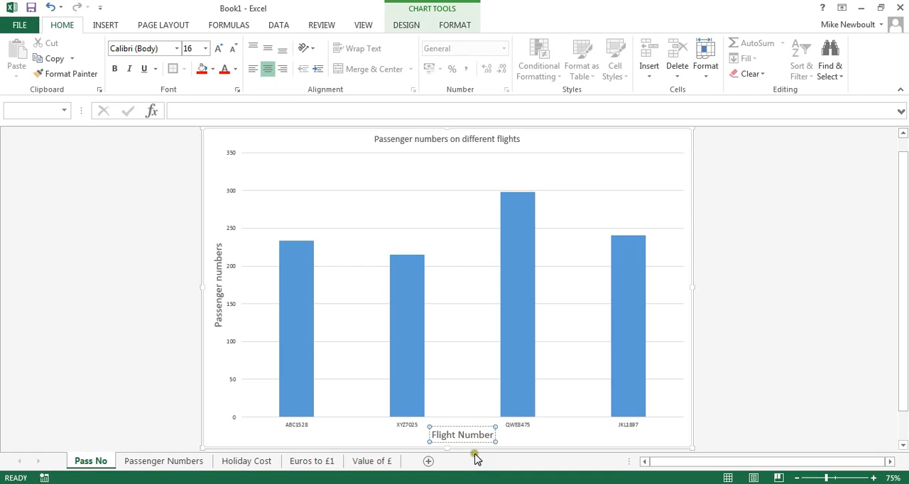
click(458, 140)
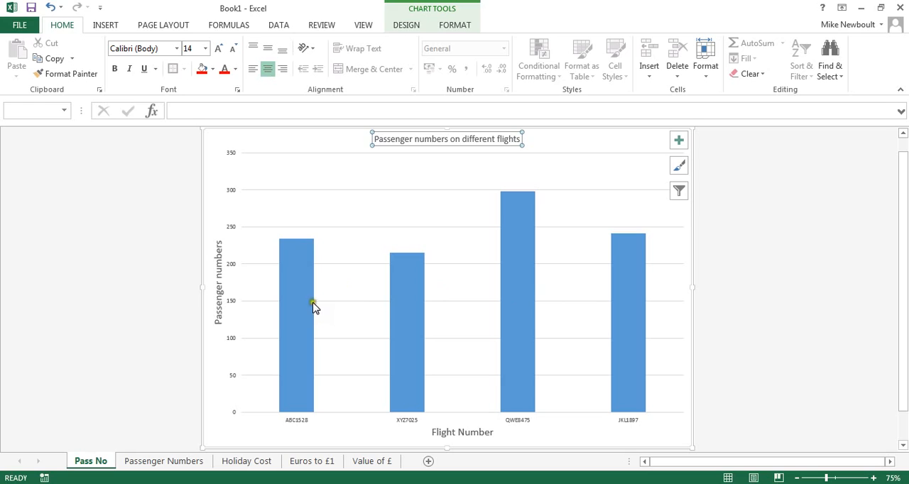
Fill only the ABC1528 column with red and only the XYZ7025 column with dark blue
click(294, 288)
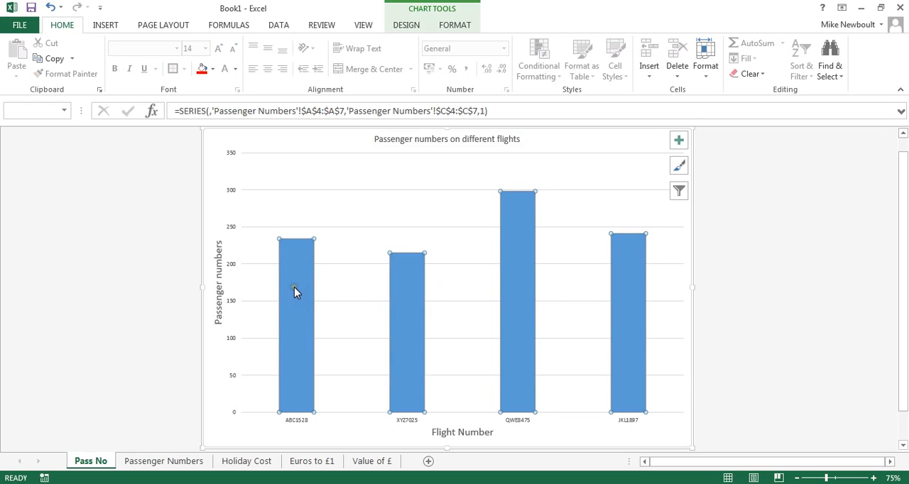
click(294, 287)
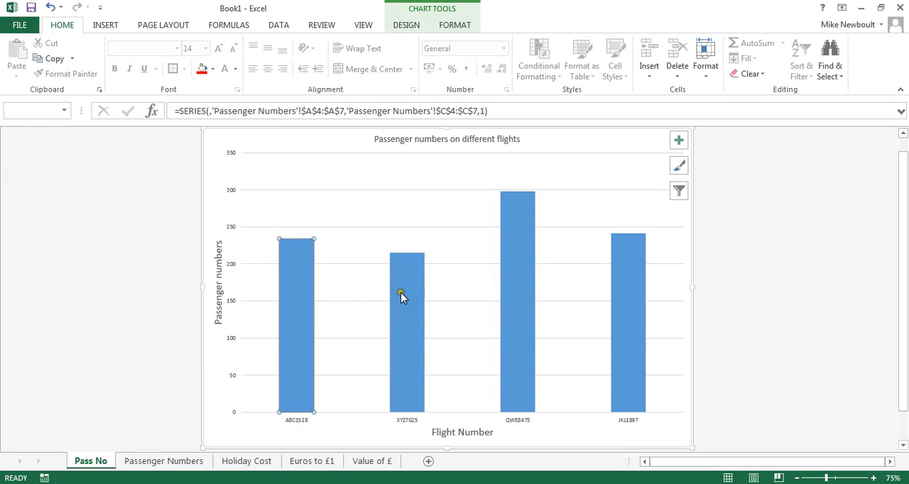
right_click(293, 270)
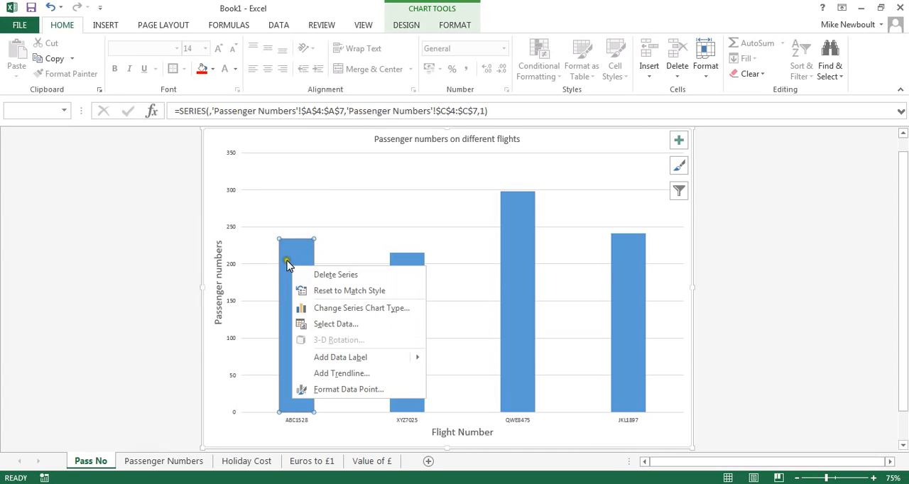
click(306, 229)
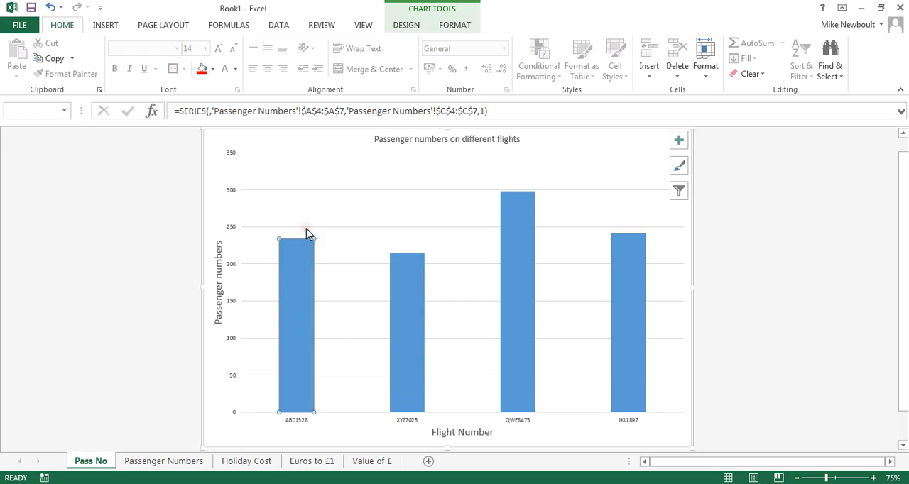
click(311, 364)
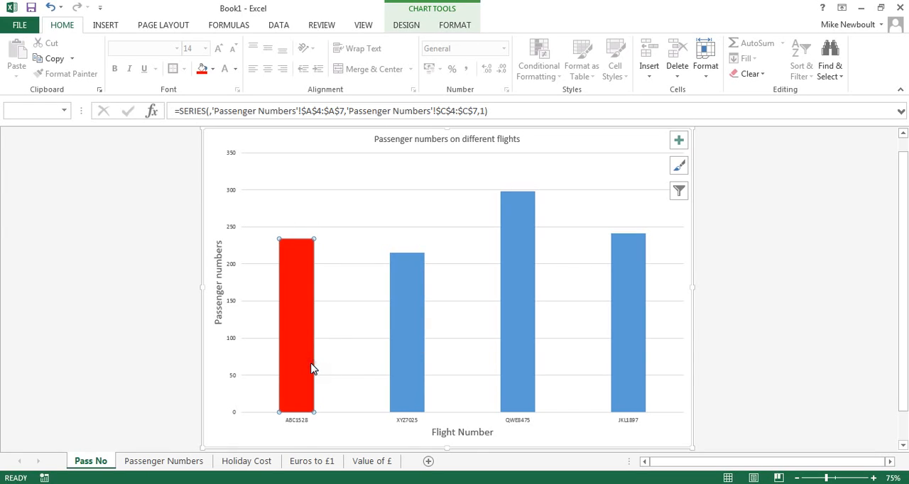
click(408, 312)
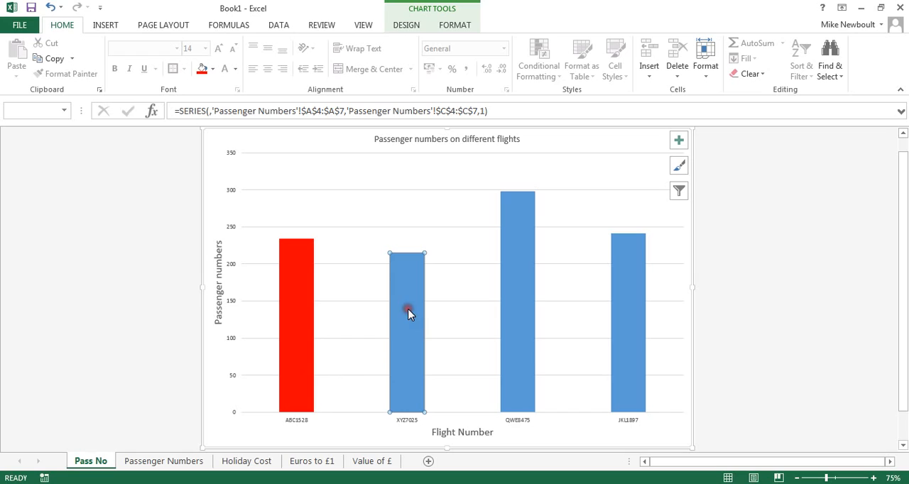
right_click(408, 313)
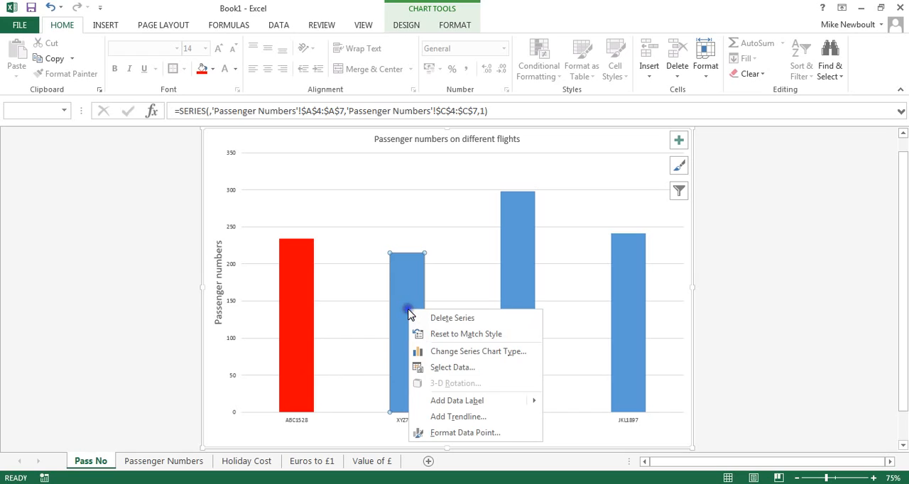
click(435, 275)
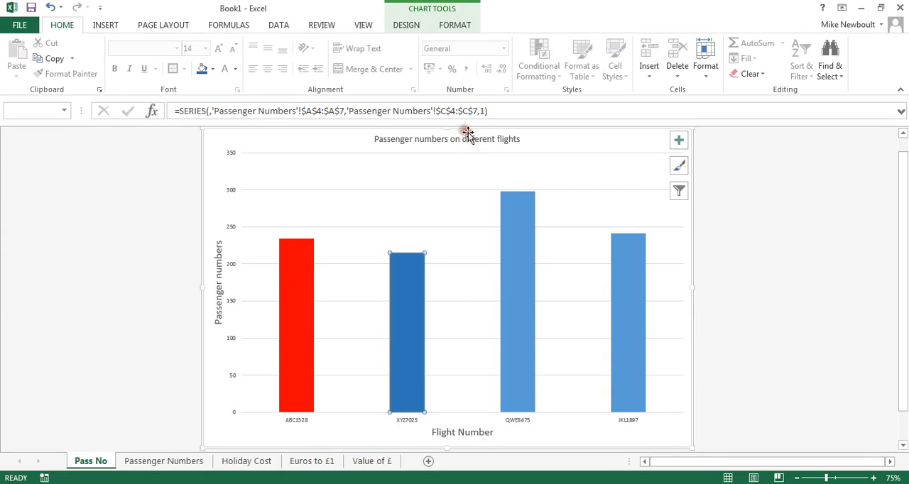
Fill the QWE8475 column with dark green and the JKL1897 column with yellow, and deselect the chart
click(517, 344)
right_click(517, 343)
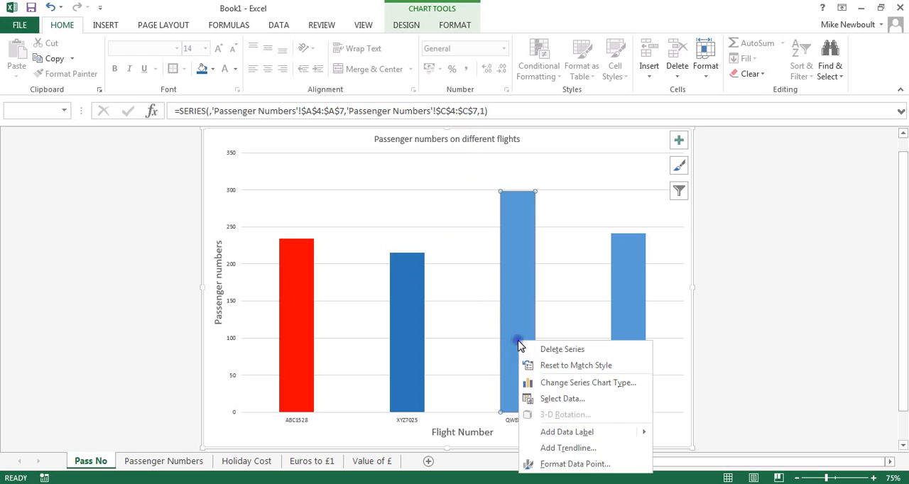
click(547, 303)
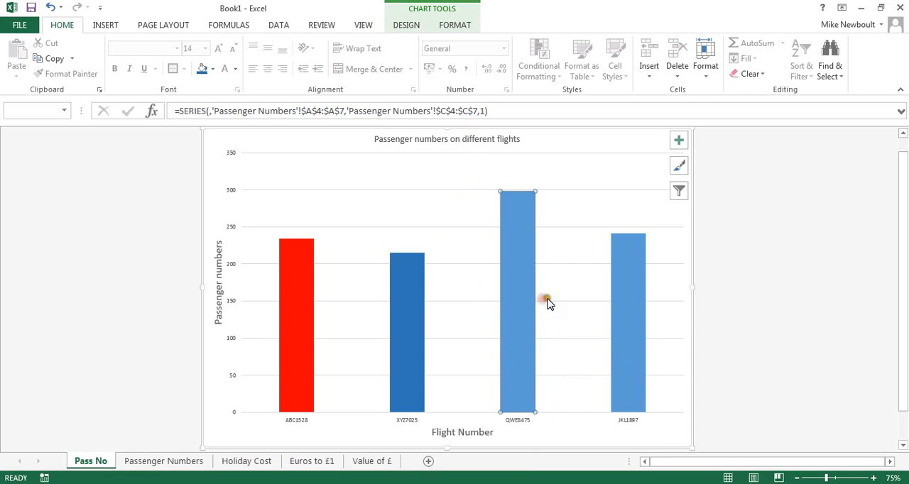
click(631, 166)
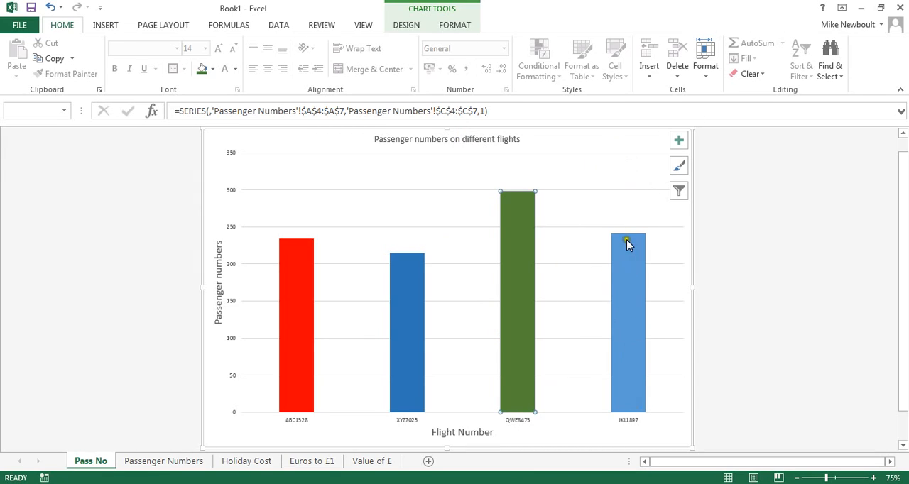
right_click(630, 262)
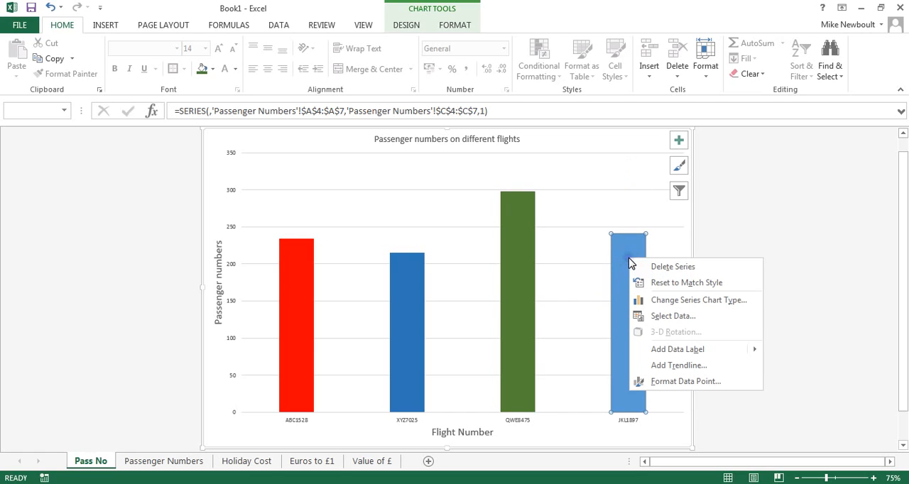
click(653, 223)
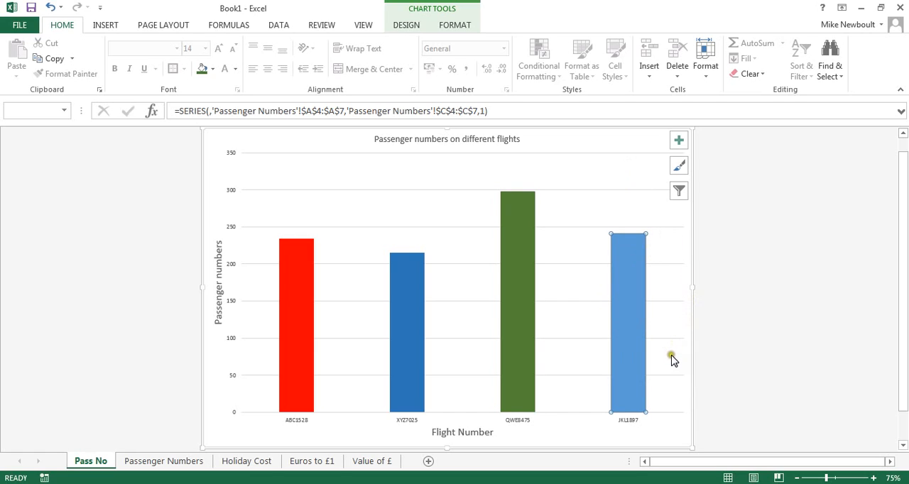
click(103, 254)
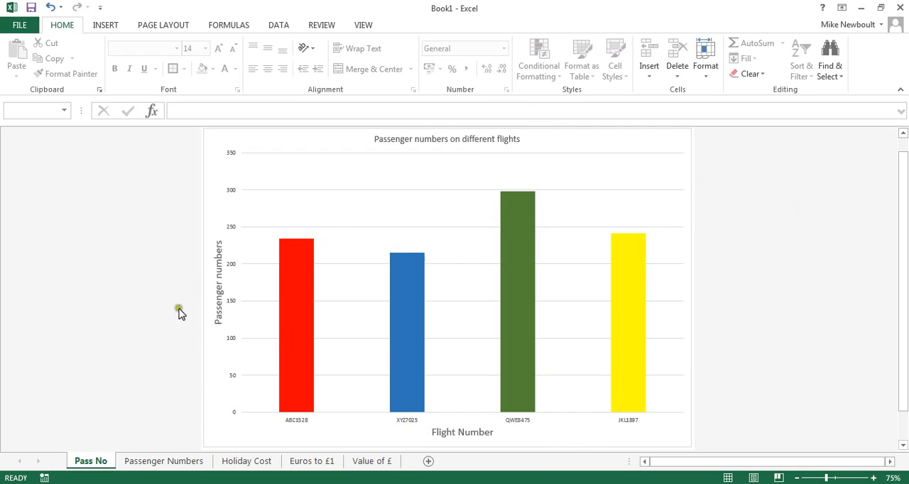
Insert a pie chart of the items and amounts in A4:B8 on the Holiday Cost sheet, leaving out the total
click(247, 462)
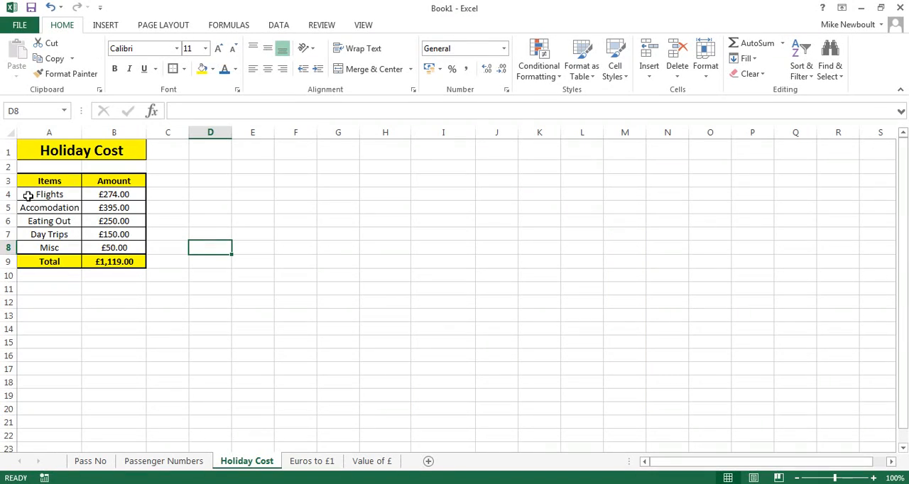
drag(27, 197, 107, 244)
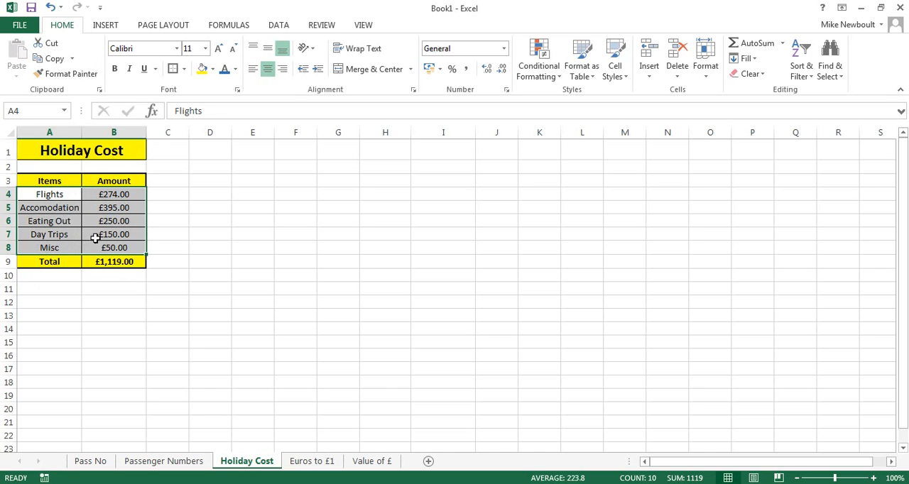
click(106, 25)
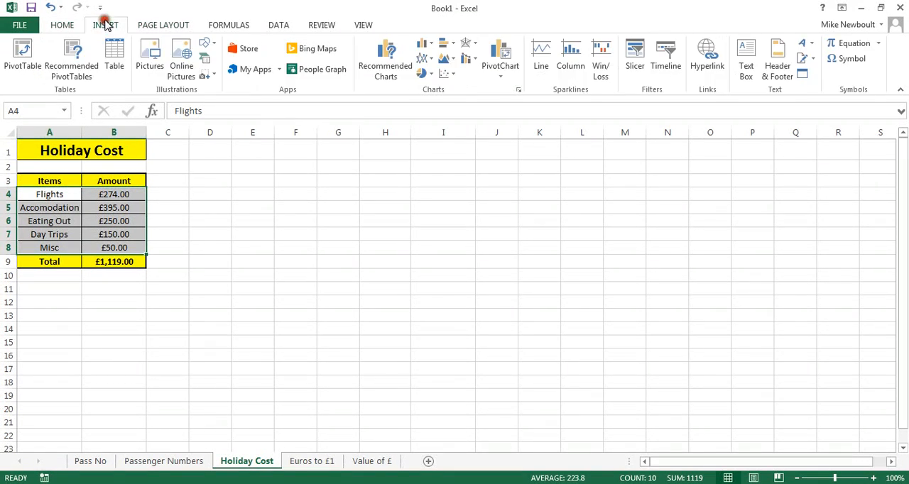
click(366, 74)
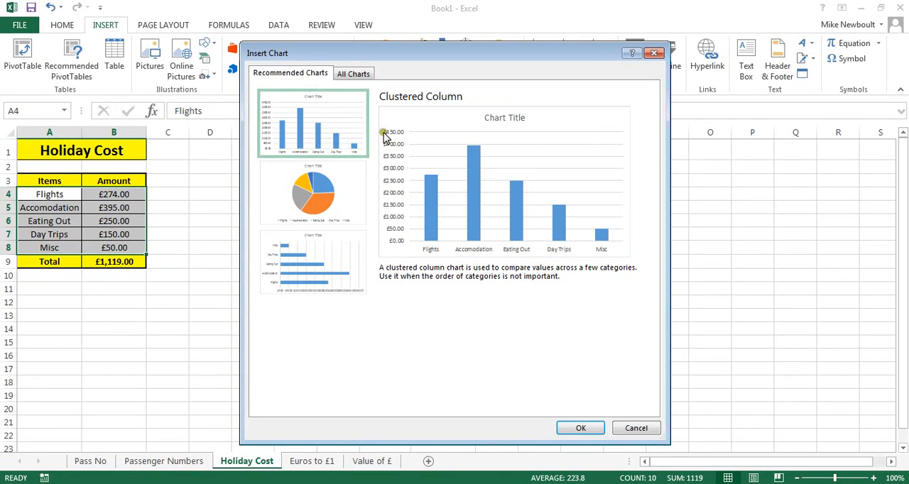
click(310, 194)
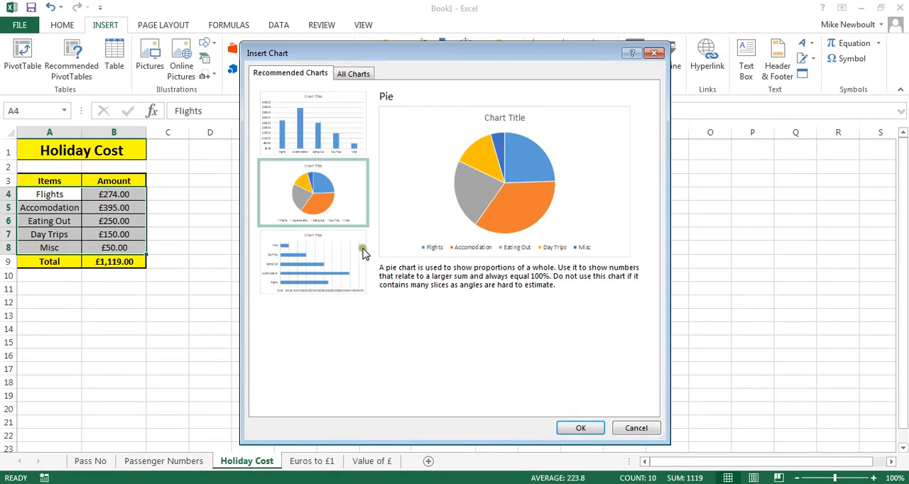
click(583, 429)
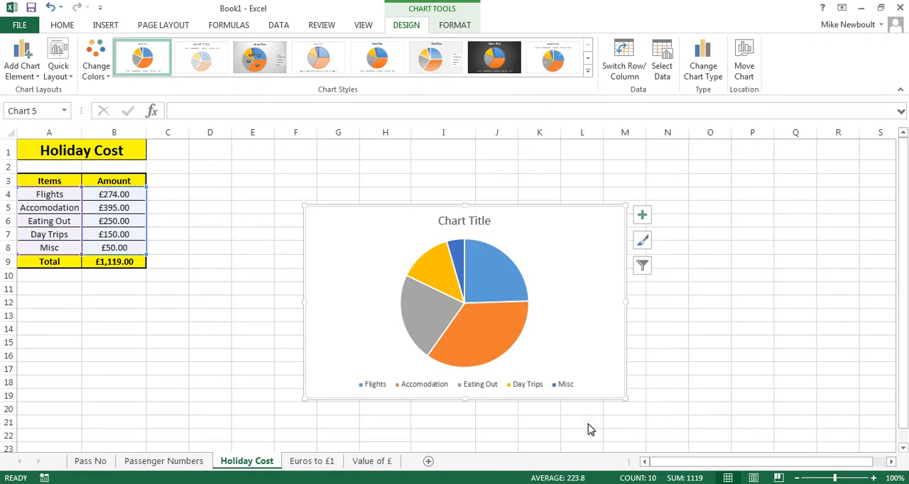
Move the pie chart to a new sheet named "Budget"
right_click(602, 208)
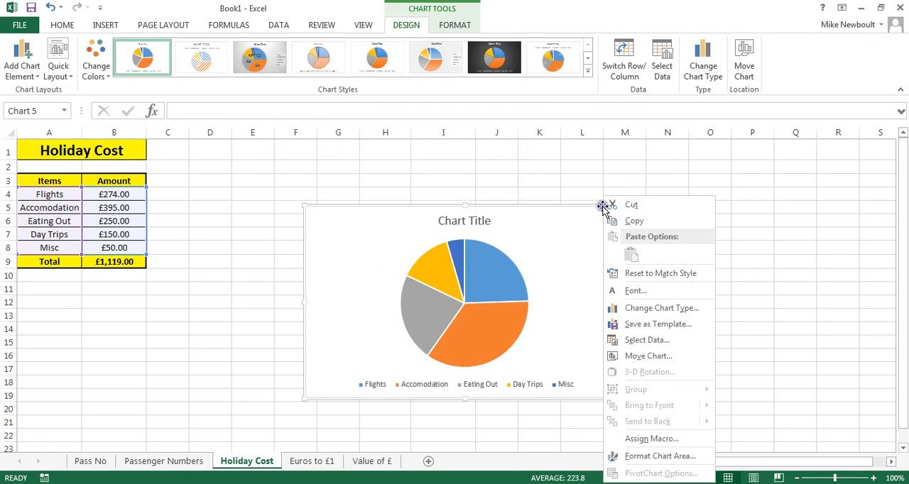
click(646, 356)
click(643, 334)
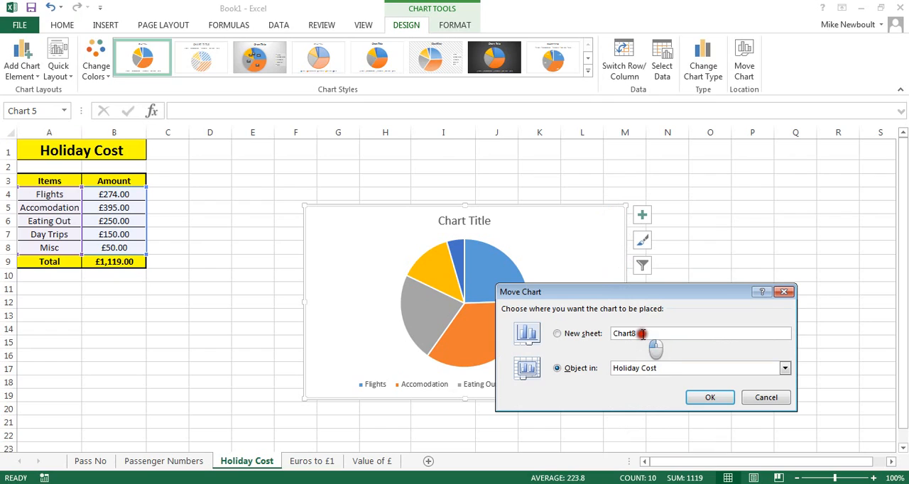
double_click(642, 334)
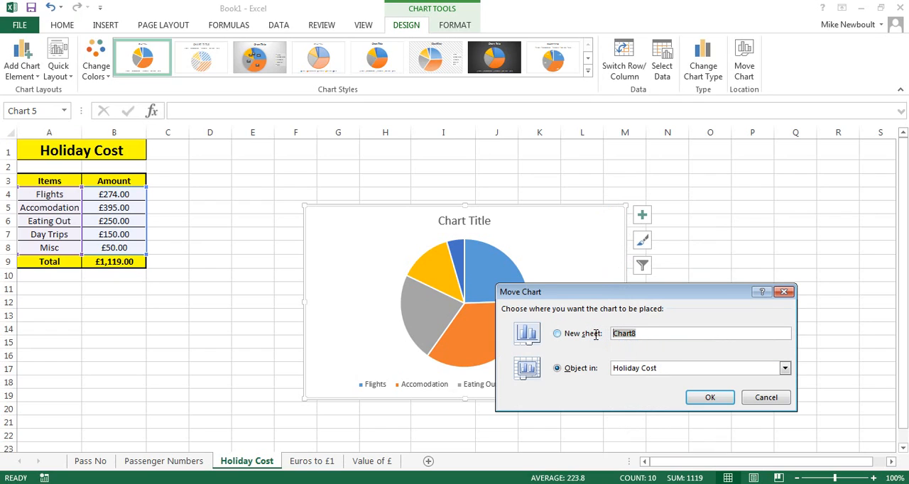
text(Budget)
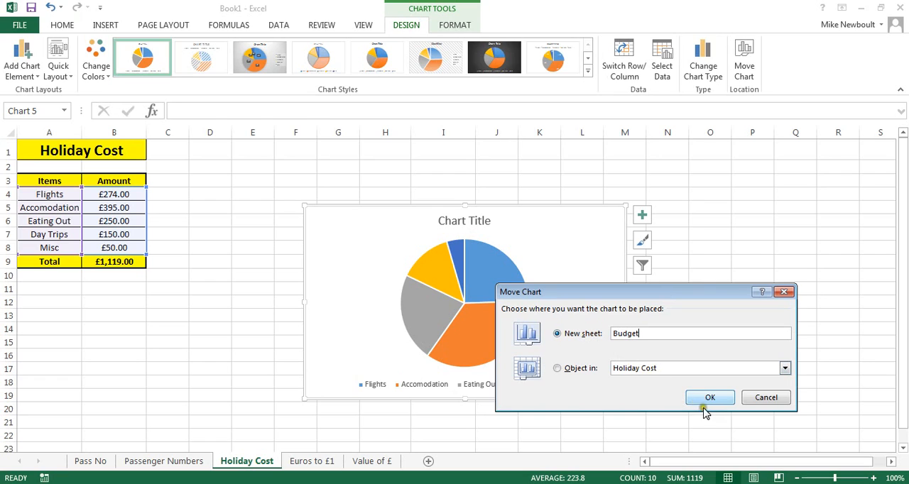
click(709, 399)
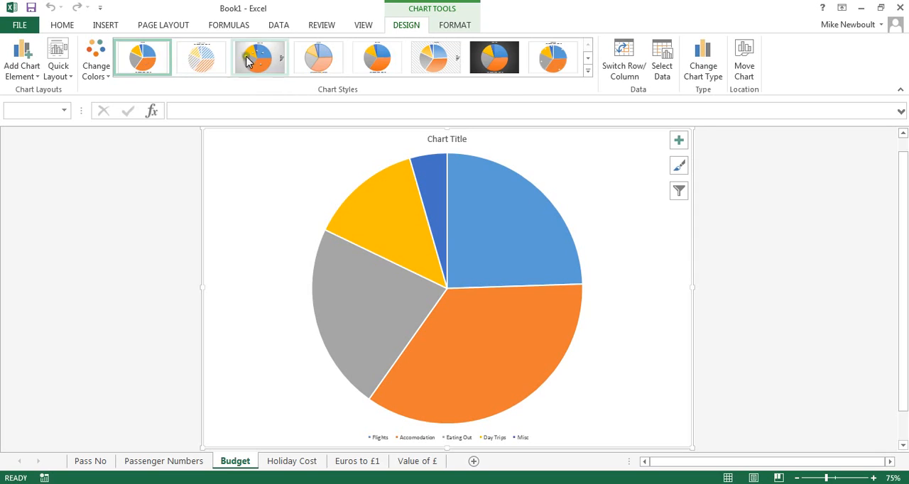
Try several chart styles on the pie chart, ending on the plain first style with percentage labels kept on the slices
click(318, 65)
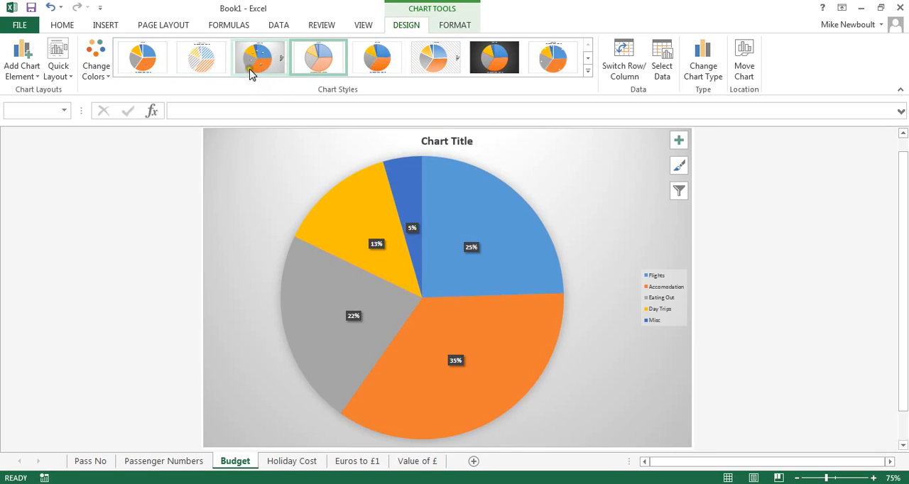
click(251, 68)
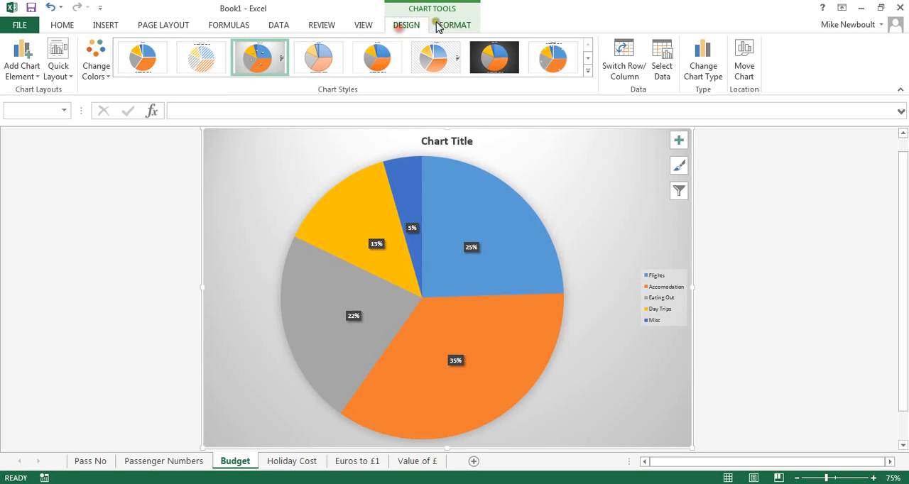
click(559, 70)
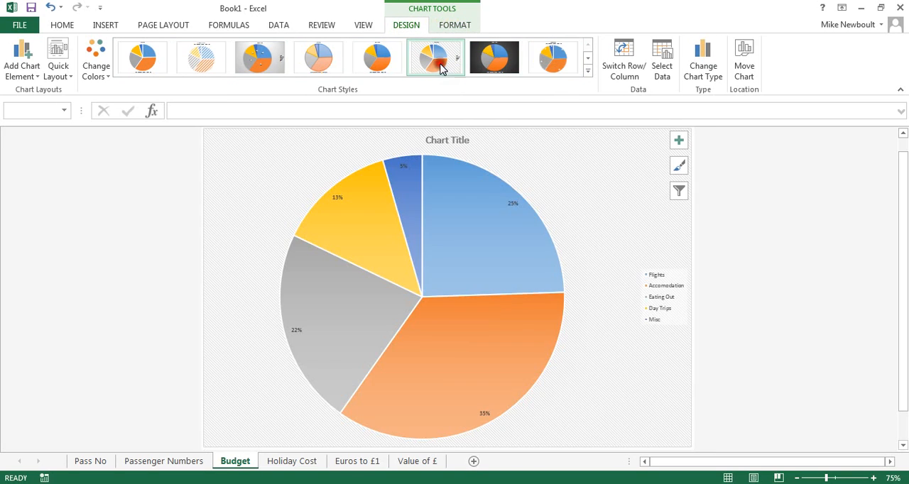
click(377, 64)
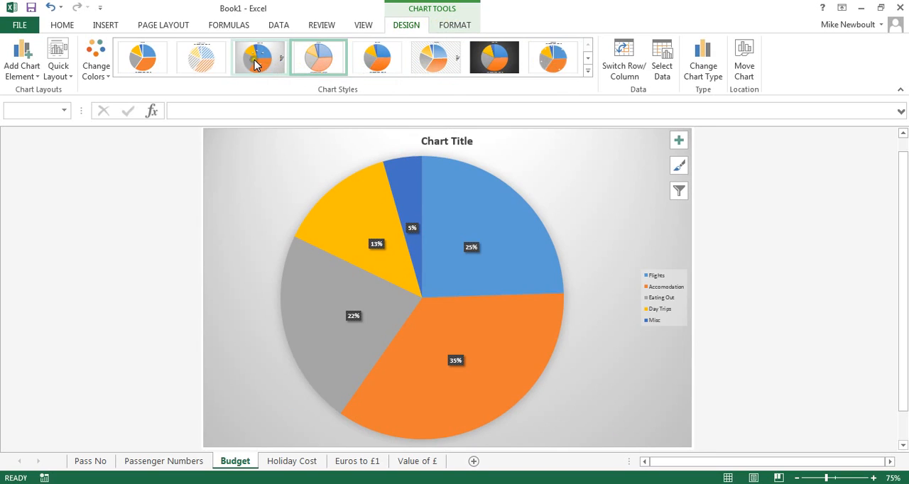
click(249, 66)
click(192, 64)
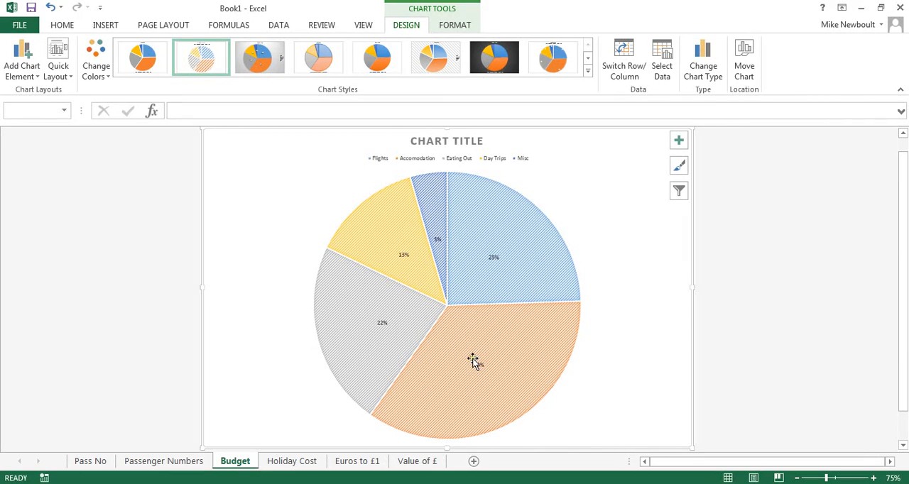
click(144, 55)
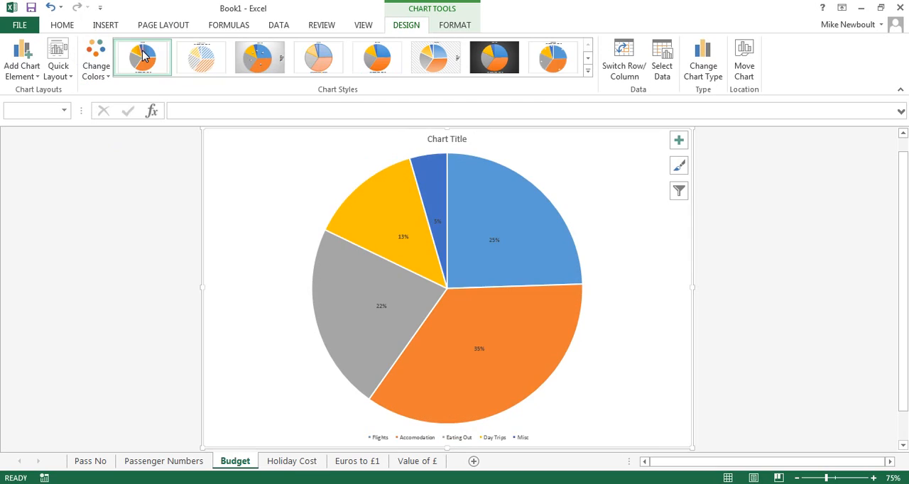
Change the pie chart's colour scheme to the palette of orange, yellow, green and brown
click(108, 81)
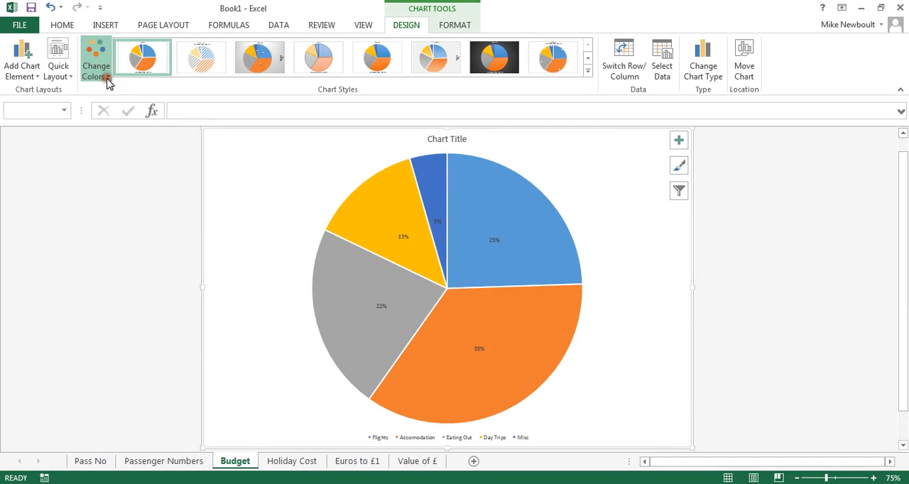
click(101, 140)
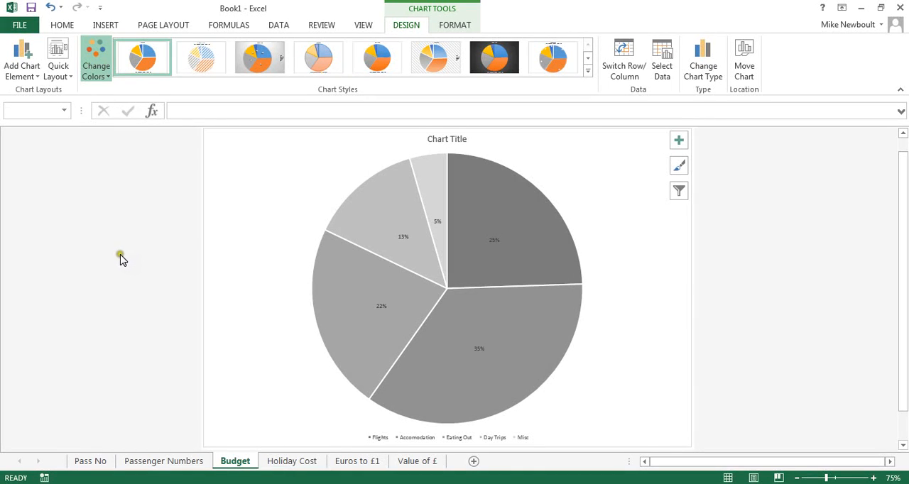
click(97, 156)
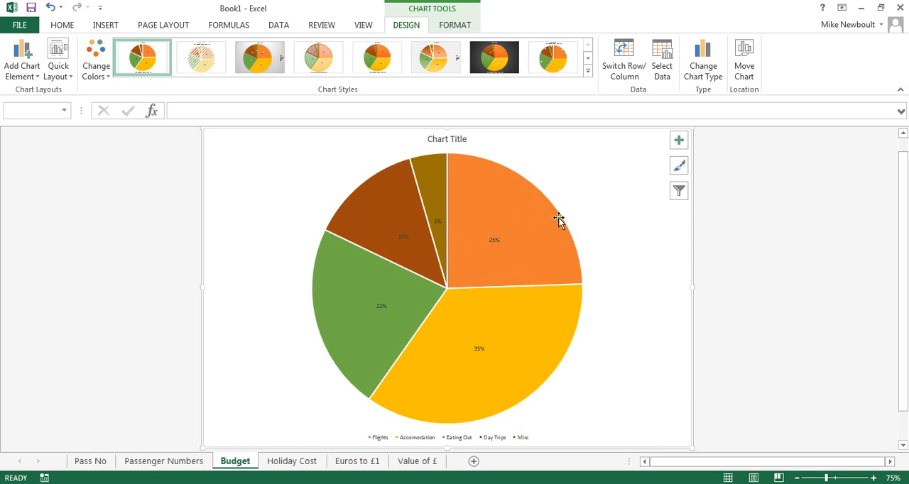
Show the pie chart's data labels as data callouts with the category names and percentages
click(677, 142)
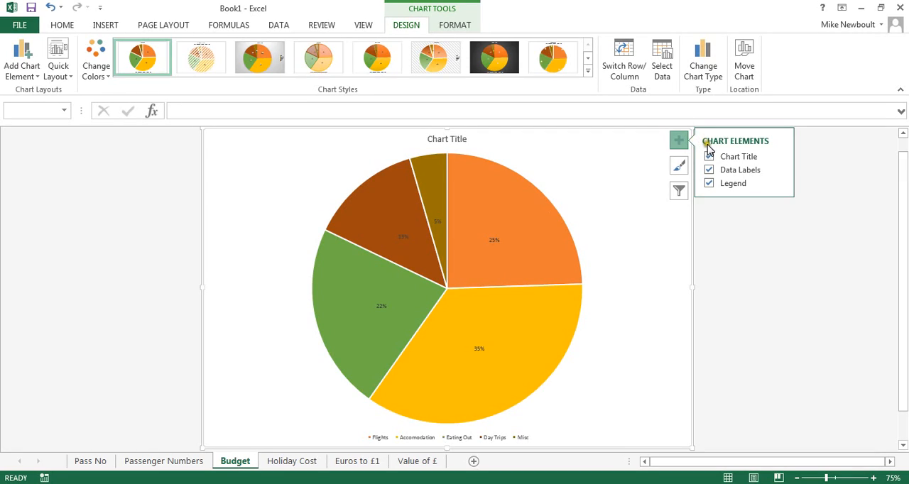
click(778, 171)
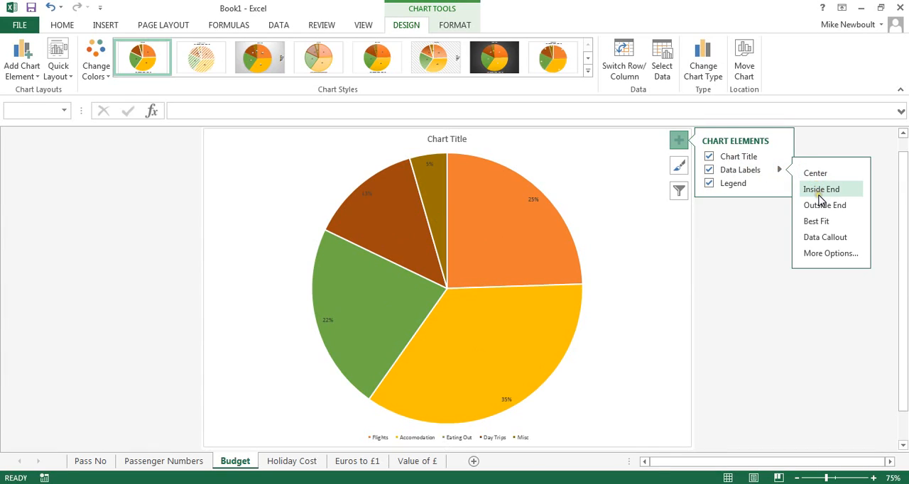
click(818, 240)
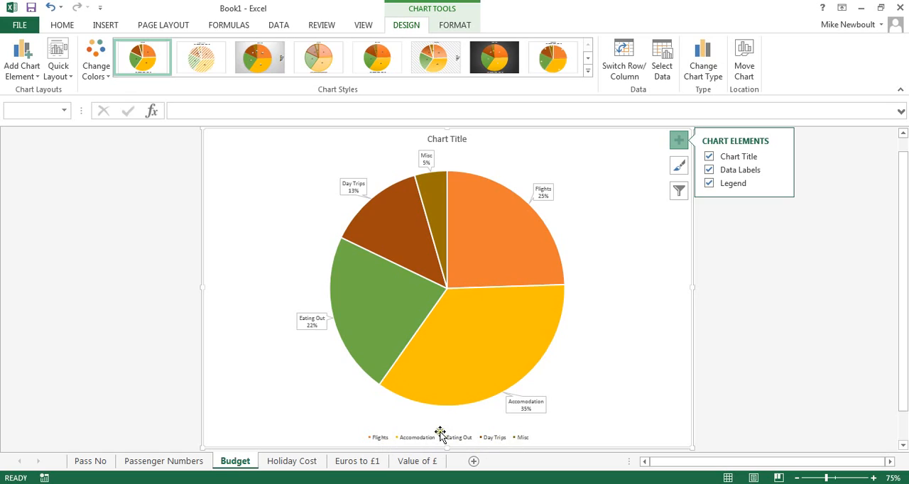
Place the legend at the left of the pie chart and select it
click(778, 183)
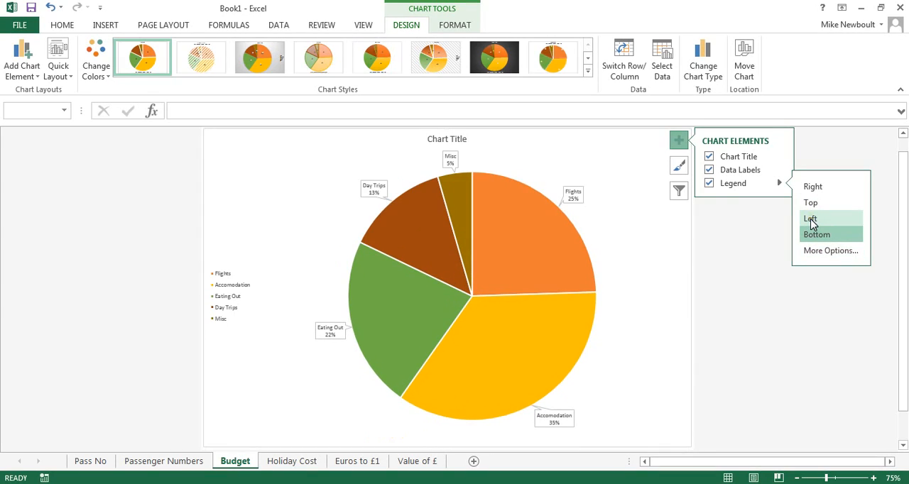
click(810, 219)
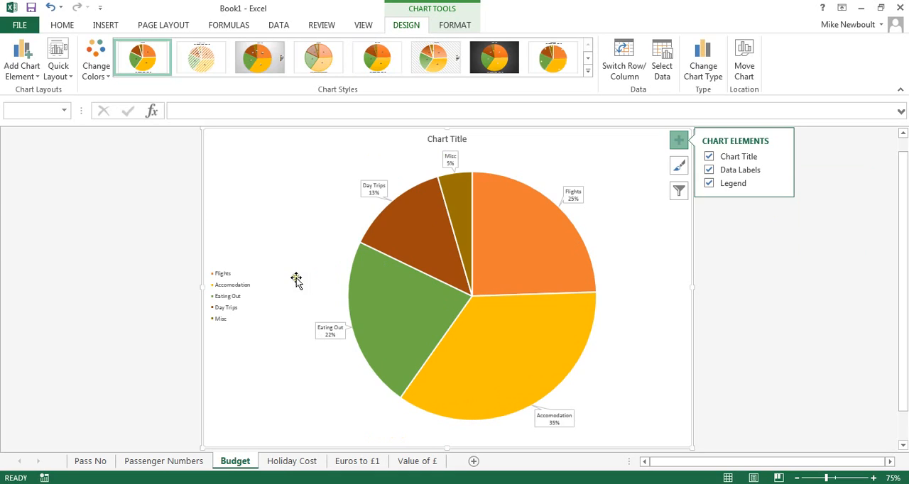
click(282, 245)
click(240, 289)
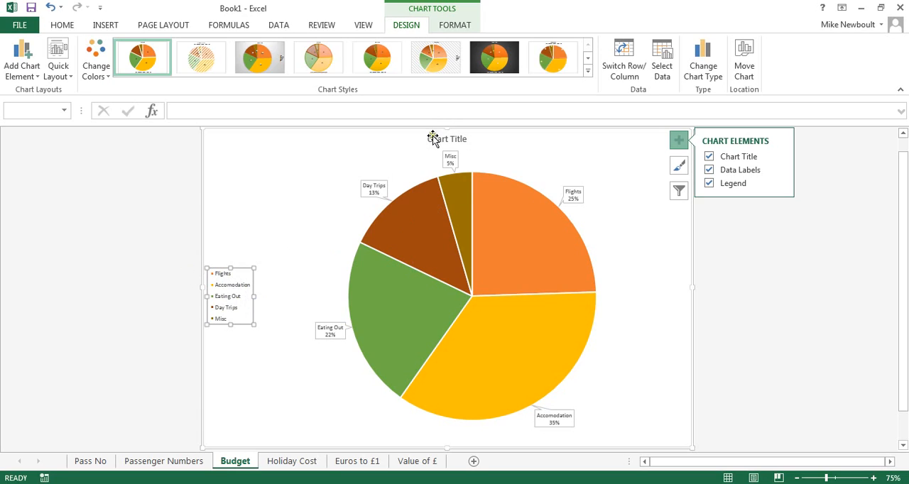
Select only the Accomodation slice of the pie and fill it with black
click(513, 238)
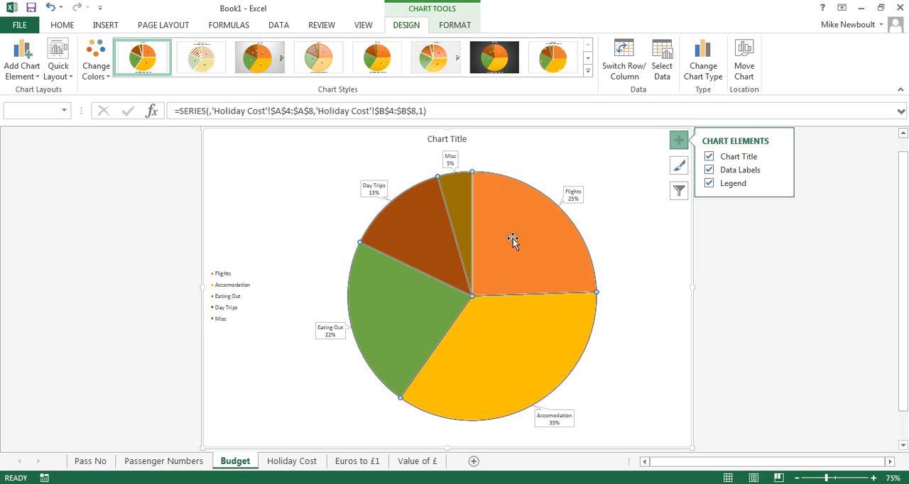
double_click(513, 338)
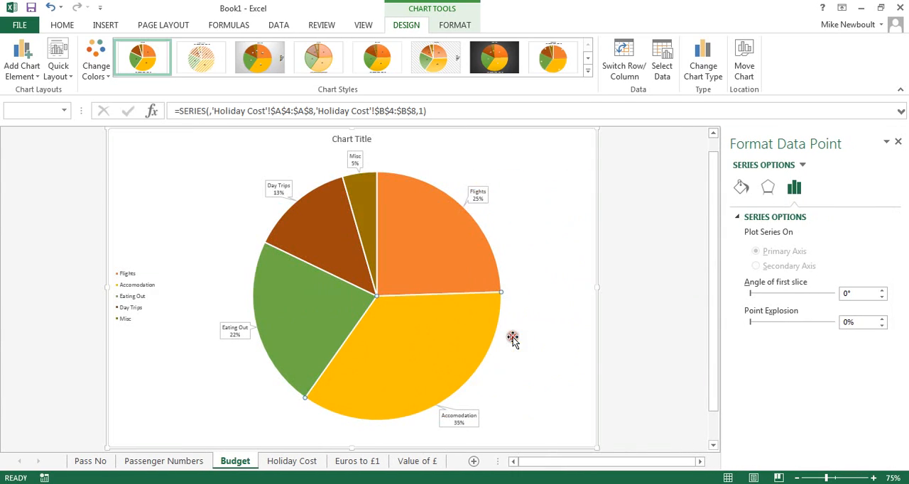
click(899, 144)
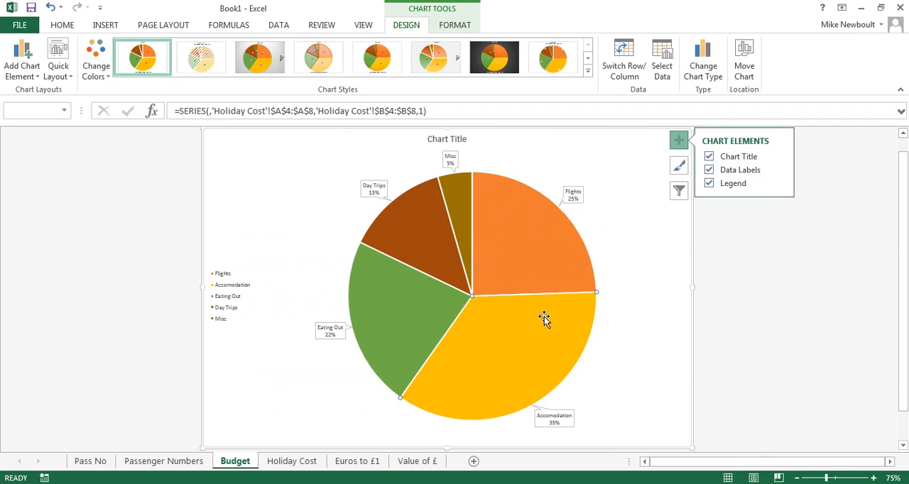
right_click(518, 331)
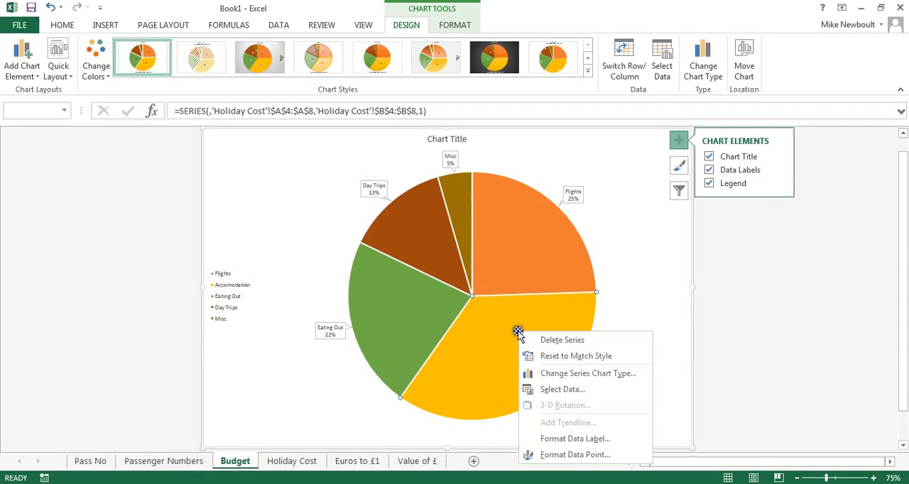
click(542, 296)
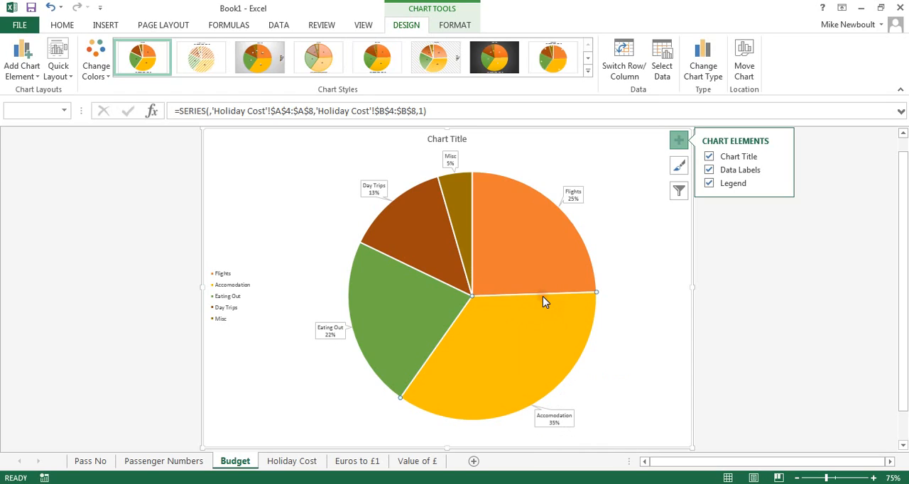
click(539, 153)
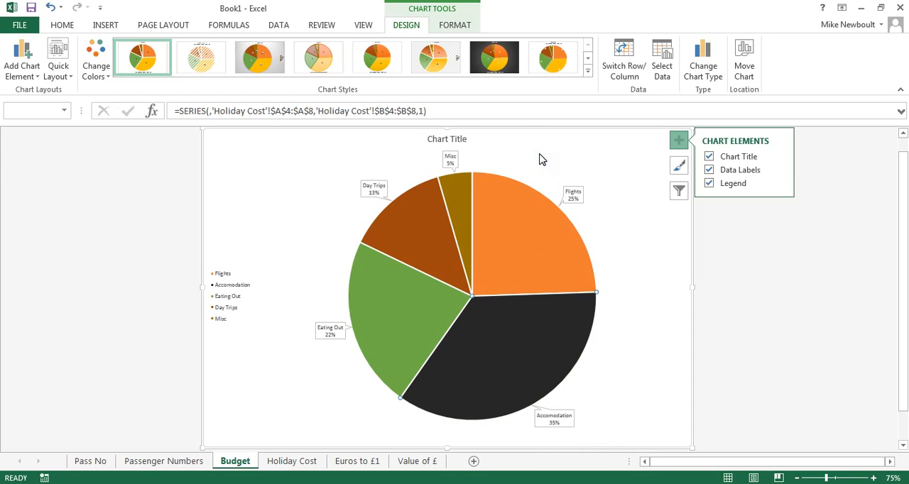
Give the Accomodation slice an orange outline and deselect it
click(573, 291)
click(610, 139)
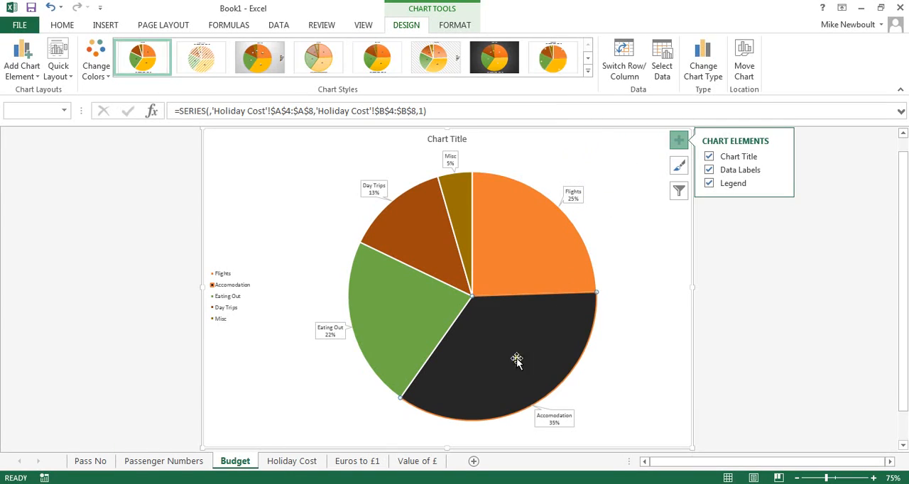
click(647, 243)
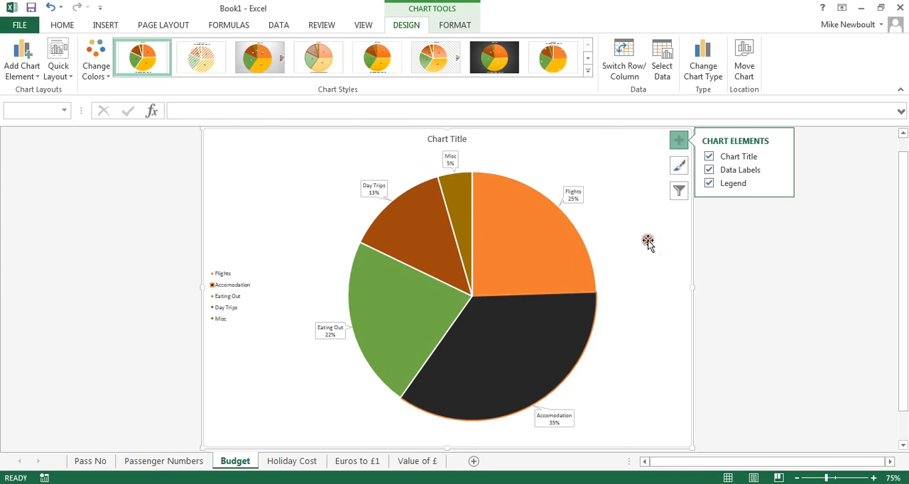
Fill only the Accomodation slice with a light grey gradient and deselect it
click(507, 350)
right_click(506, 350)
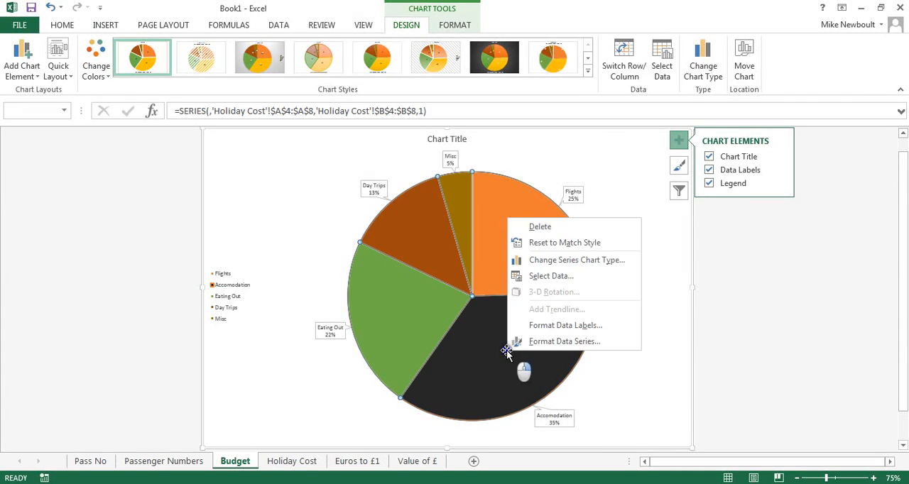
key(Escape)
click(490, 361)
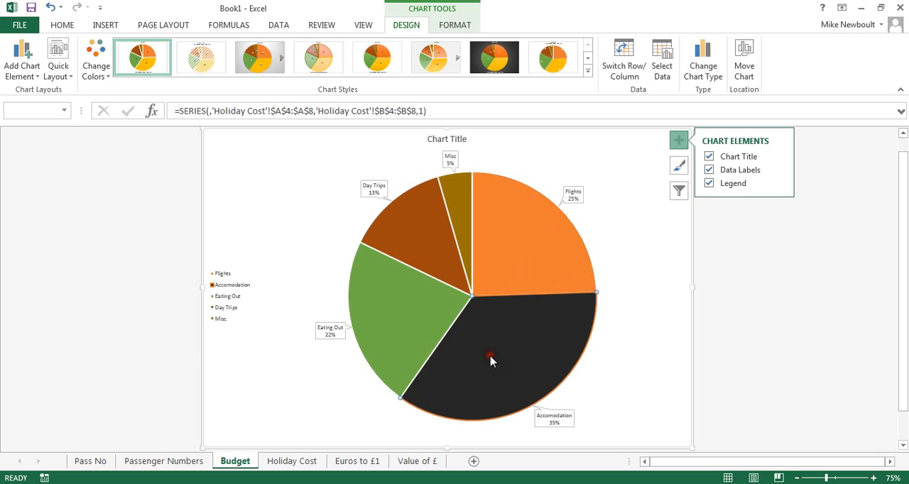
right_click(495, 361)
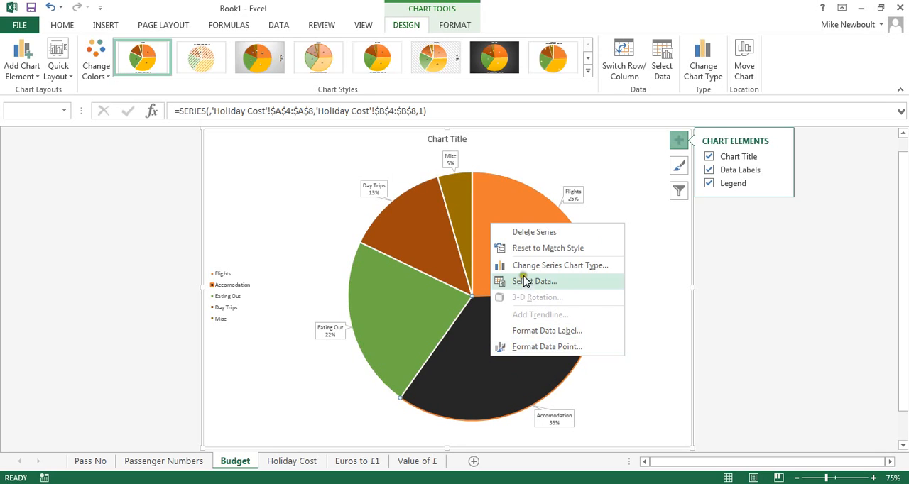
click(513, 383)
click(530, 371)
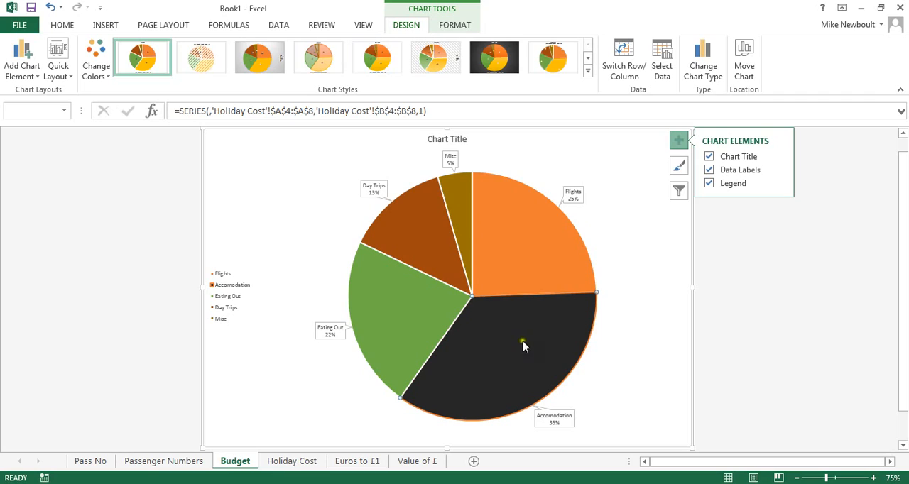
click(623, 414)
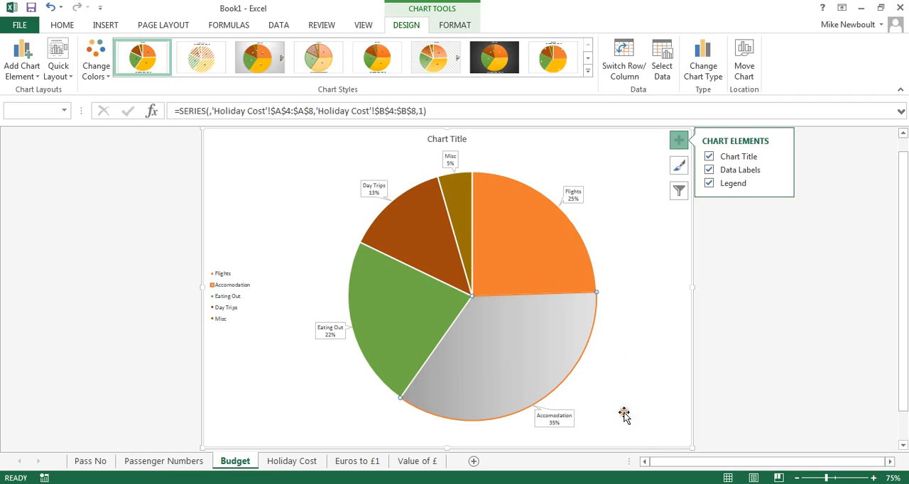
click(624, 297)
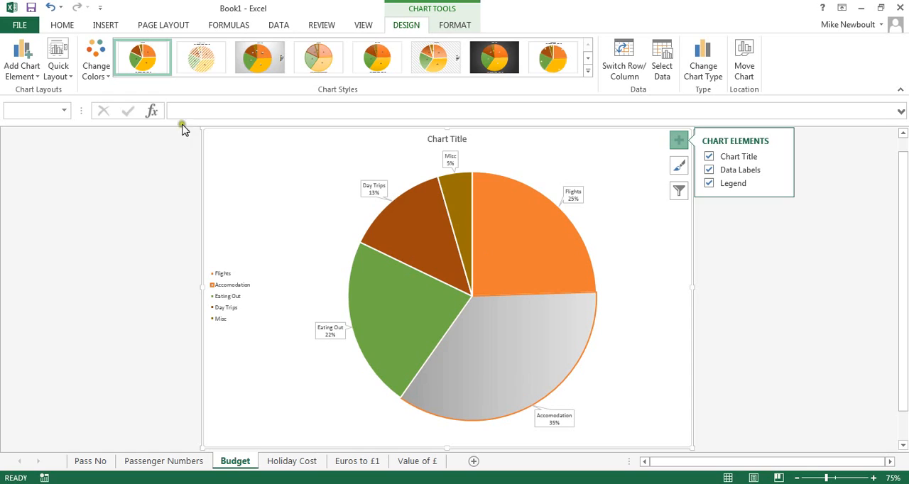
Undo the gradient, outline and black fill changes on the Accomodation slice
click(50, 7)
click(50, 7)
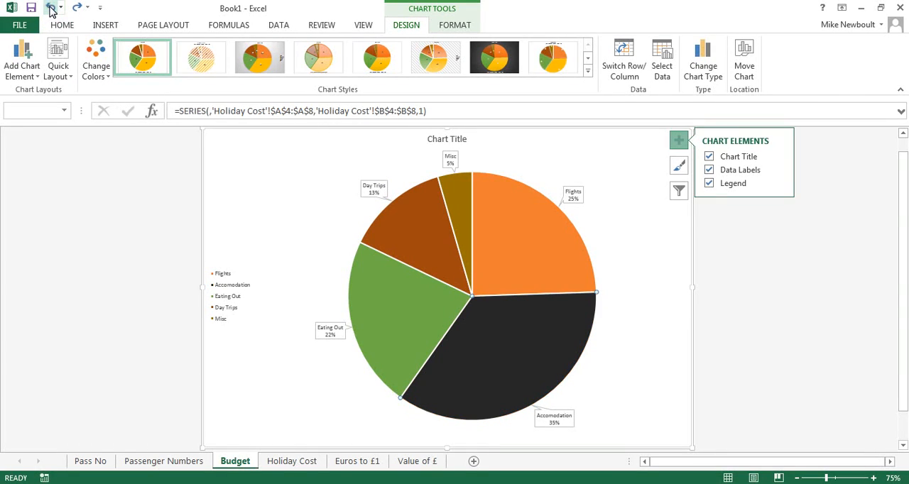
click(50, 7)
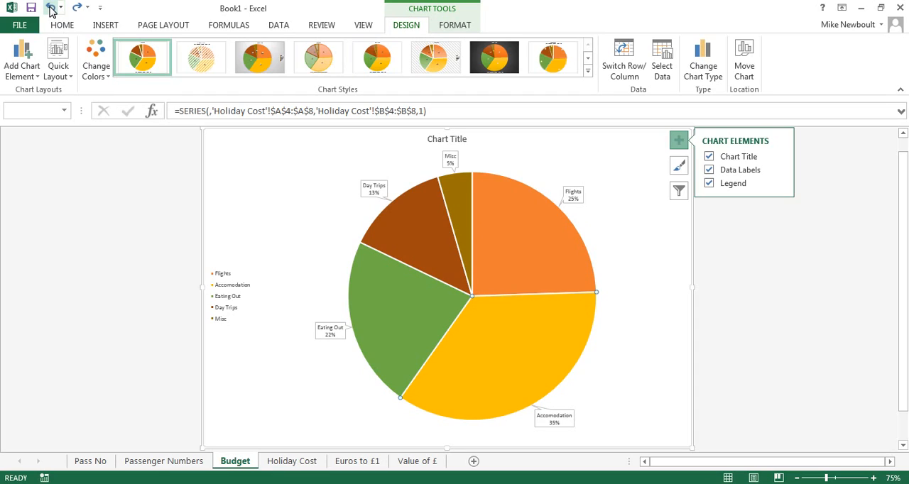